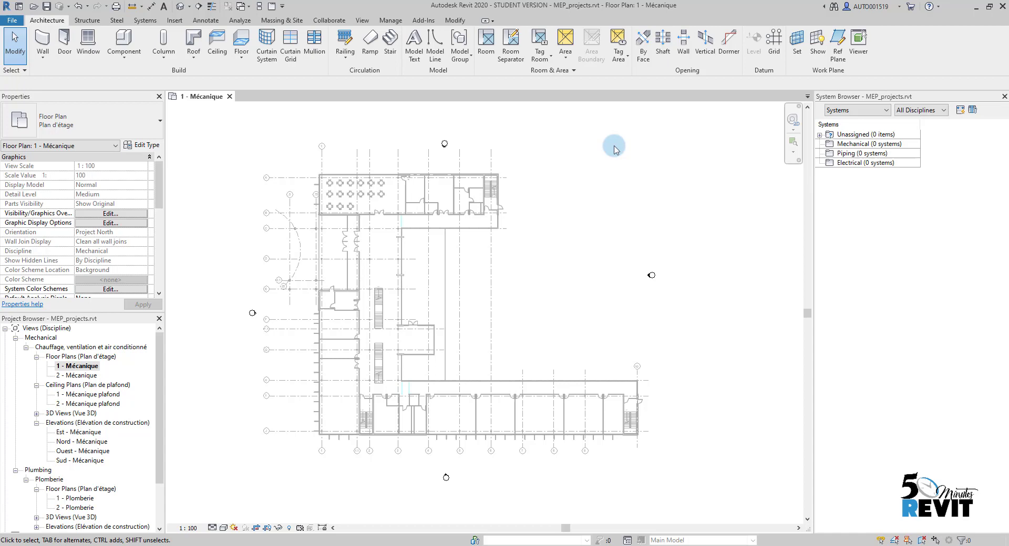
Try to place a tagged space in the large dining room between grids A and B
left_click(244, 22)
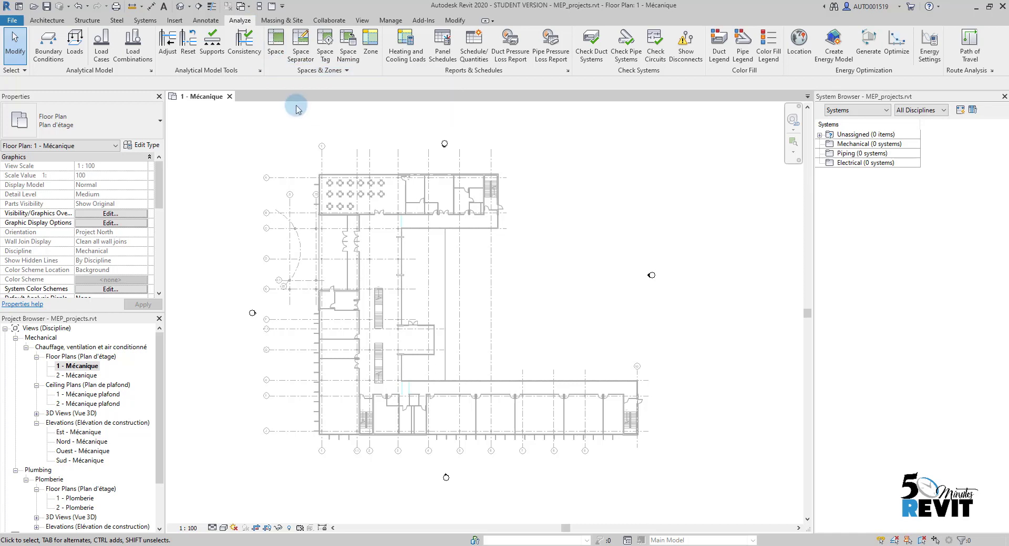
left_click(274, 43)
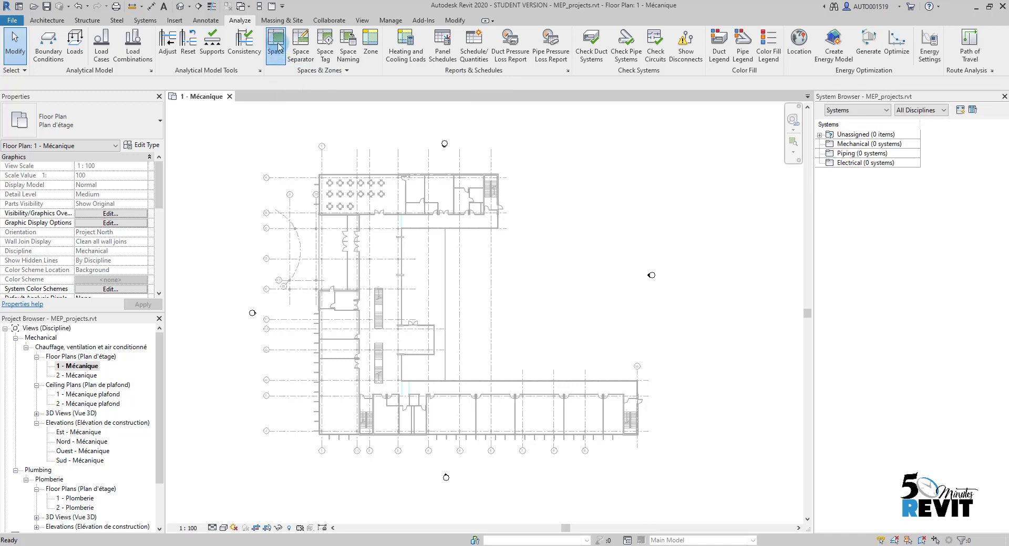
scroll(375, 199, "up", 4)
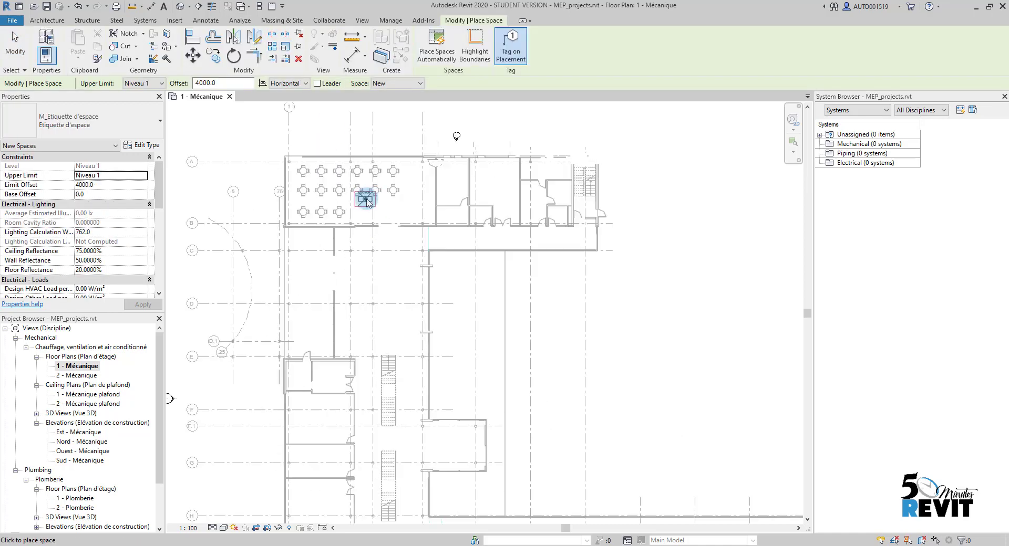
scroll(374, 213, "up", 4)
scroll(381, 203, "down", 3)
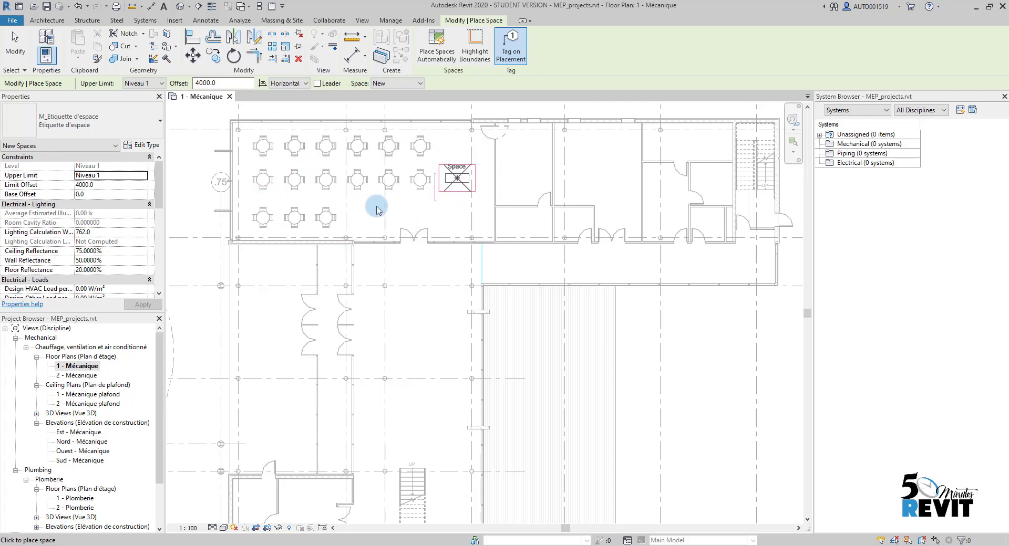
left_click(411, 177)
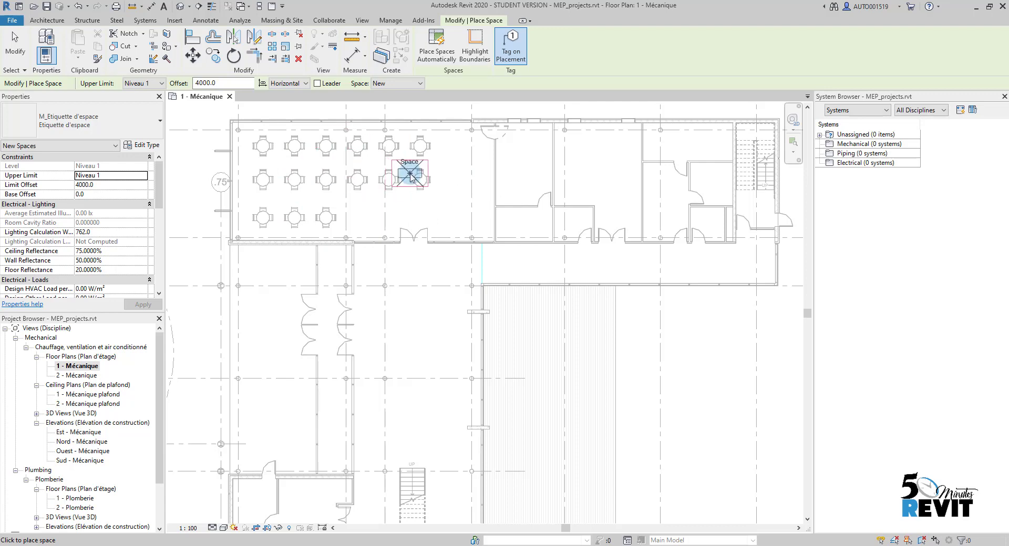
key("Escape")
key("Escape")
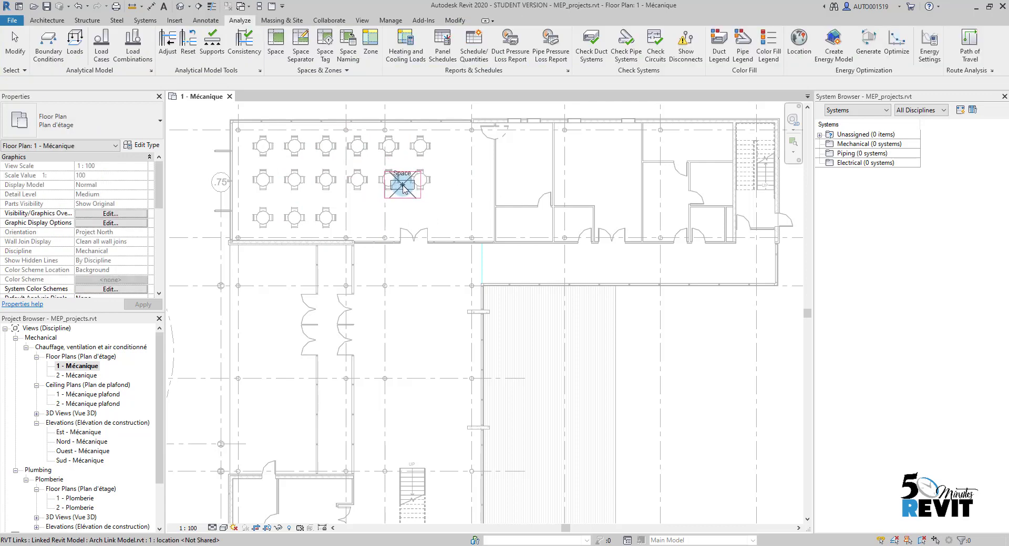
left_click(507, 244)
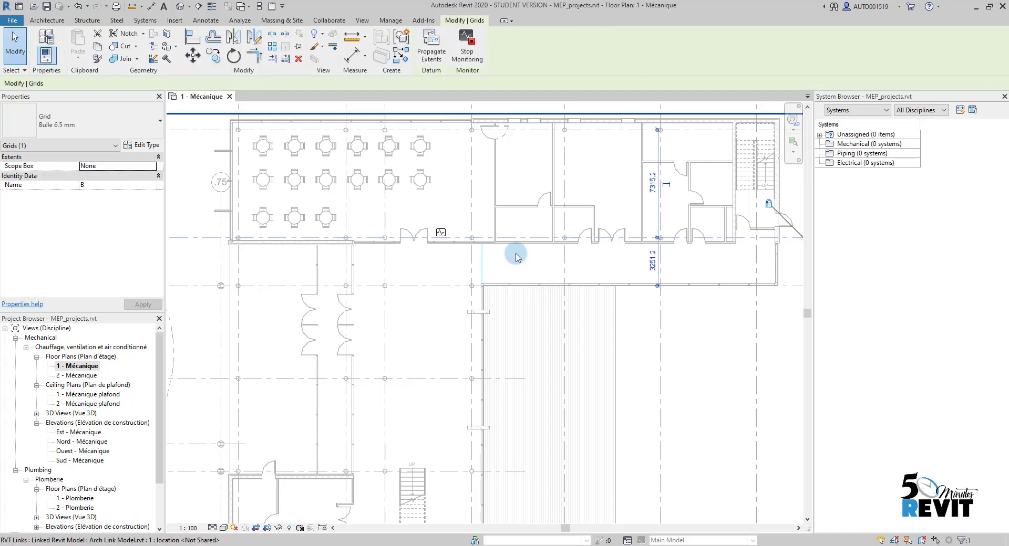
scroll(535, 270, "down", 2)
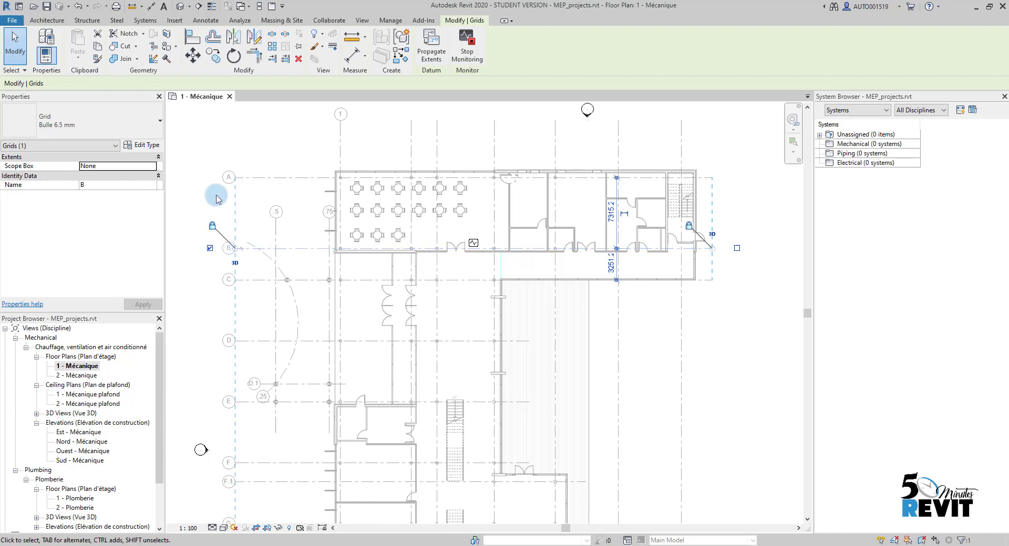
left_click(147, 149)
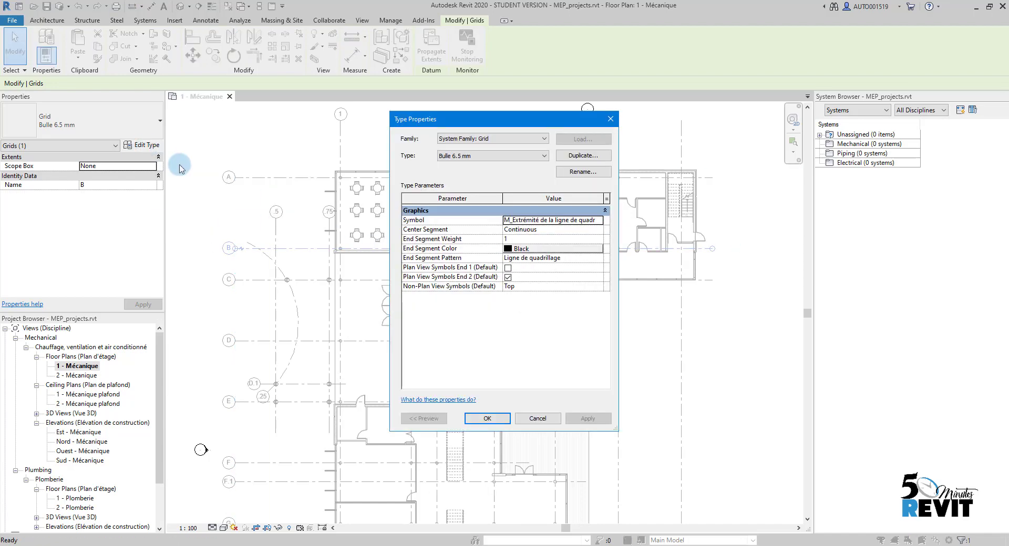
key("Escape")
key("Escape")
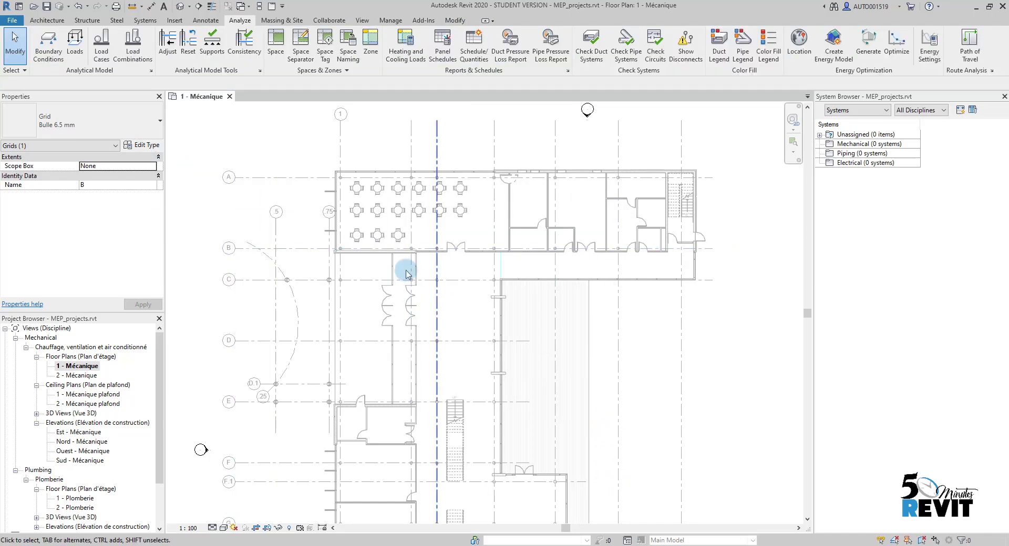
Enable Room Bounding in the type properties of the linked model Arch Link Model.rvt
left_click(450, 212)
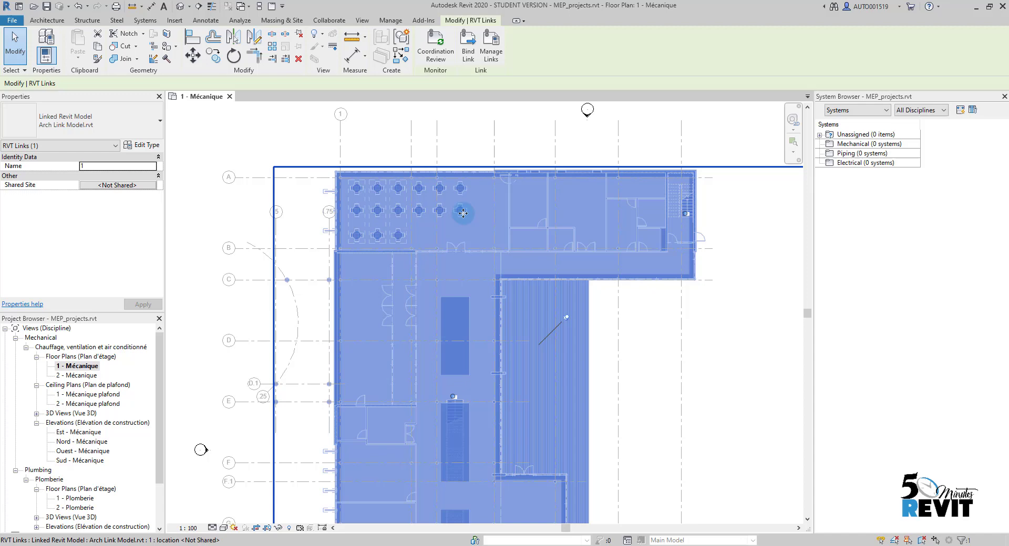
left_click(170, 180)
left_click(143, 145)
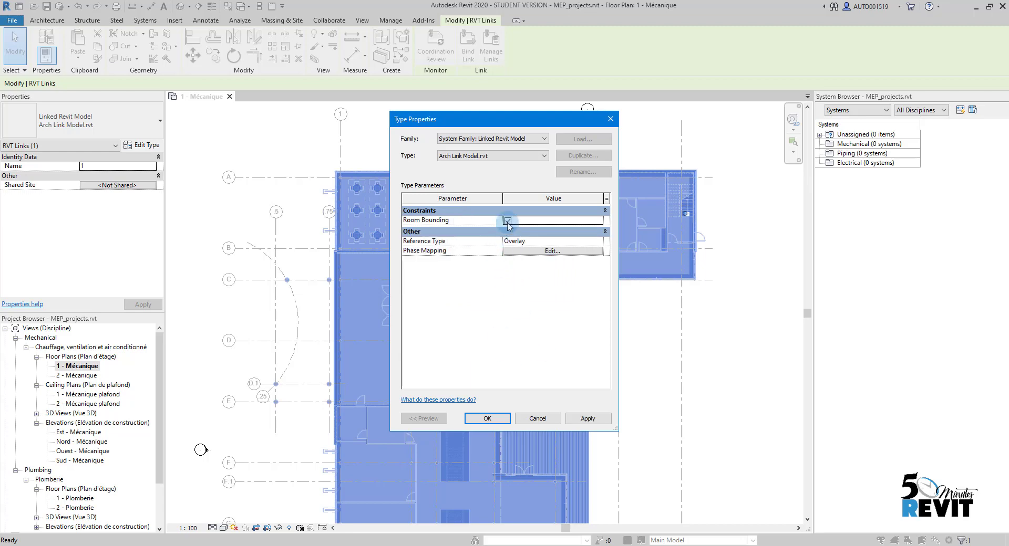
left_click(487, 419)
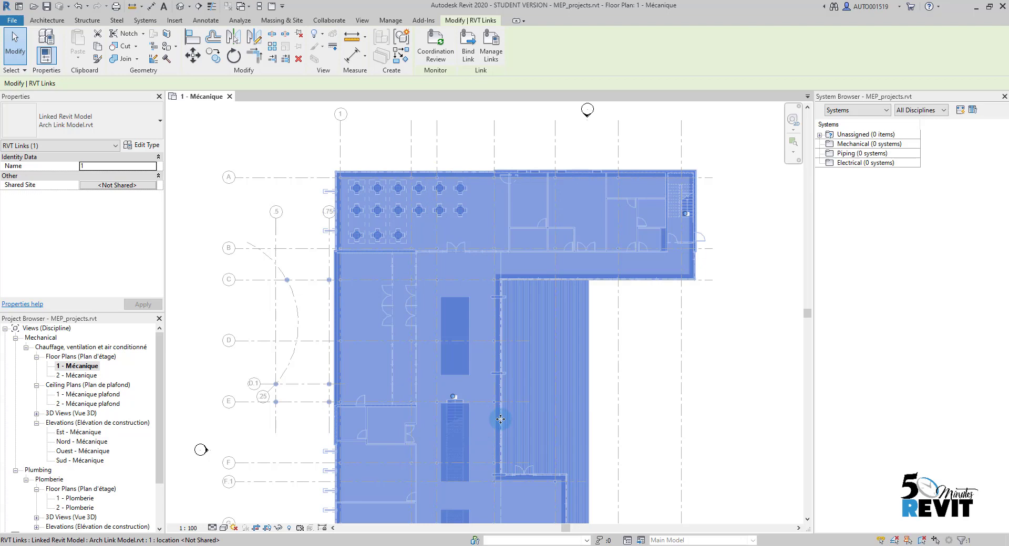
left_click(720, 357)
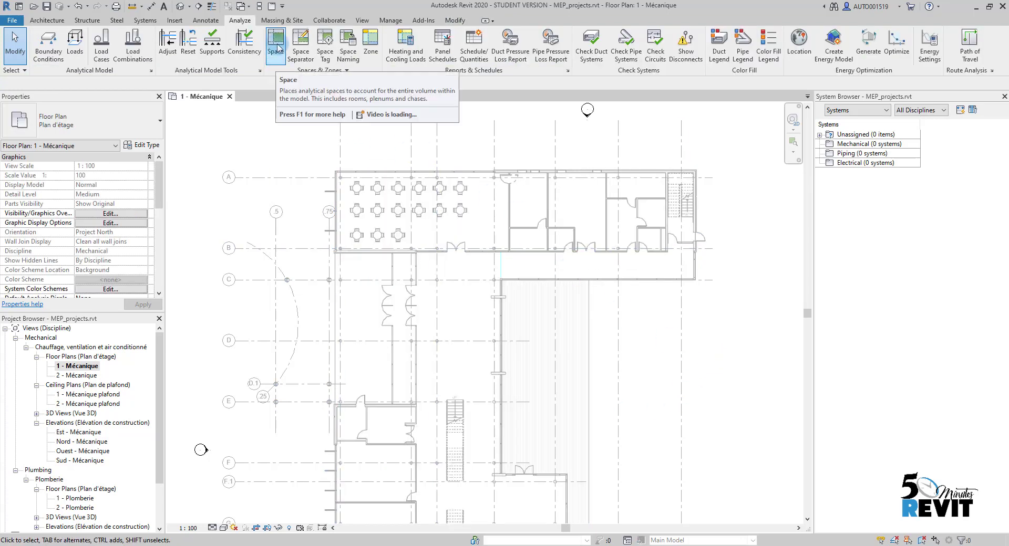
Place a tagged space in the large dining room with upper limit Niveau 1 and a 4000 offset
left_click(275, 42)
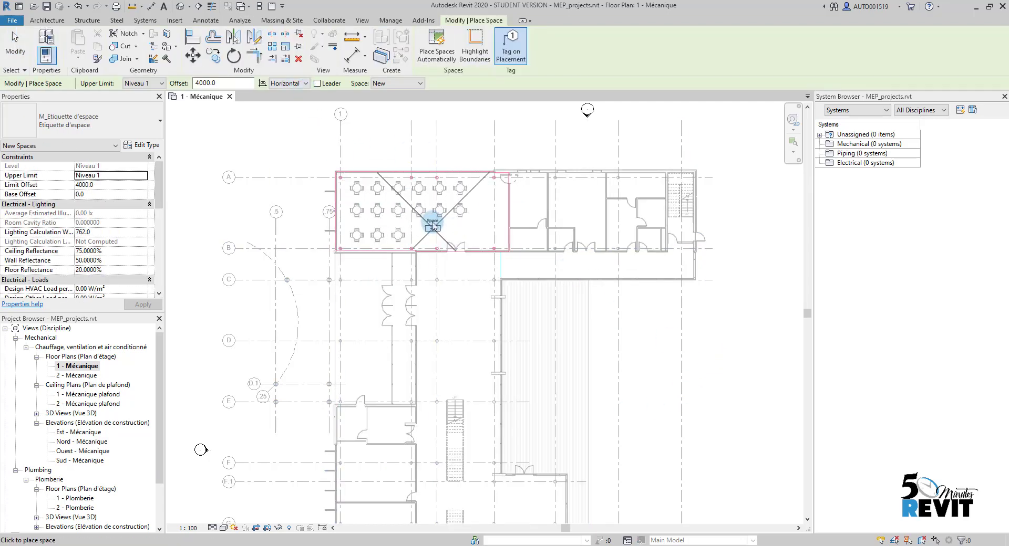
scroll(430, 220, "up", 2)
scroll(411, 249, "up", 2)
scroll(409, 252, "down", 1)
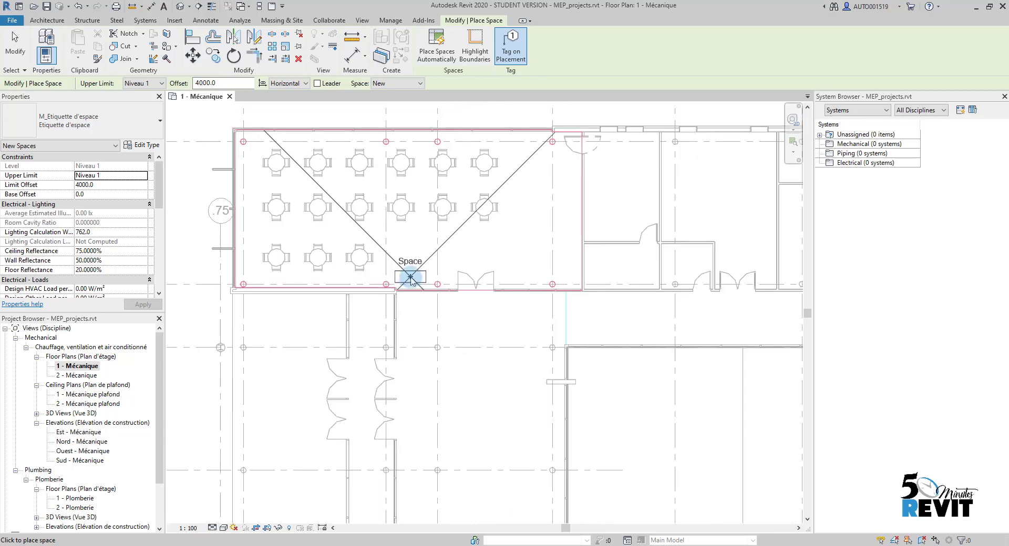
left_click(412, 196)
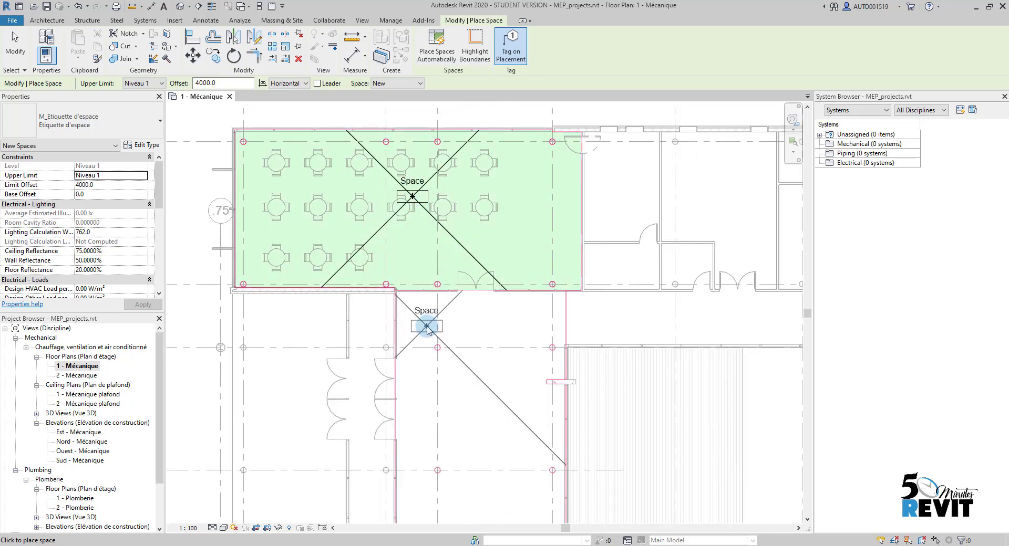
key("Escape")
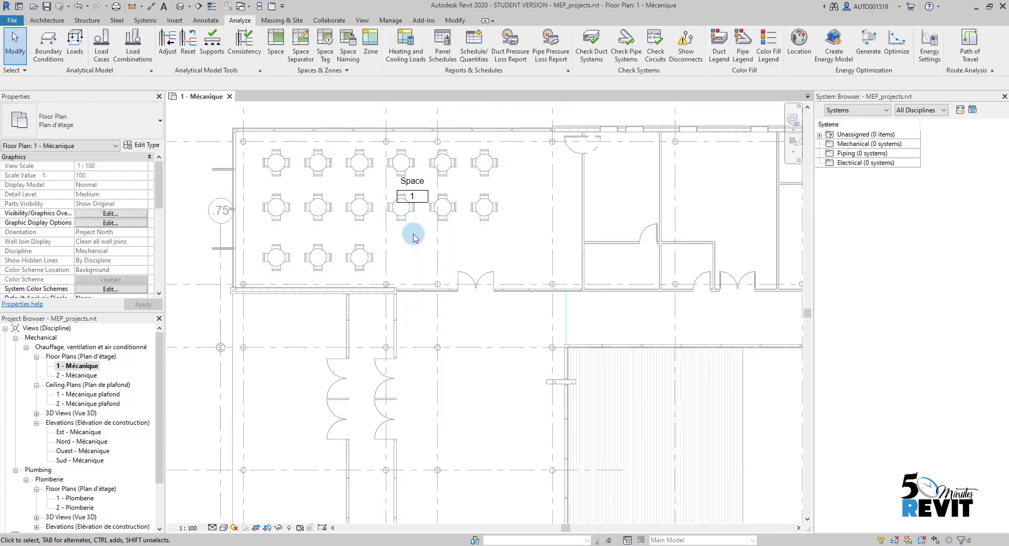
Examine the dining room's space tag, including its name and number fields
left_click(431, 218)
scroll(430, 218, "up", 2)
key("Escape")
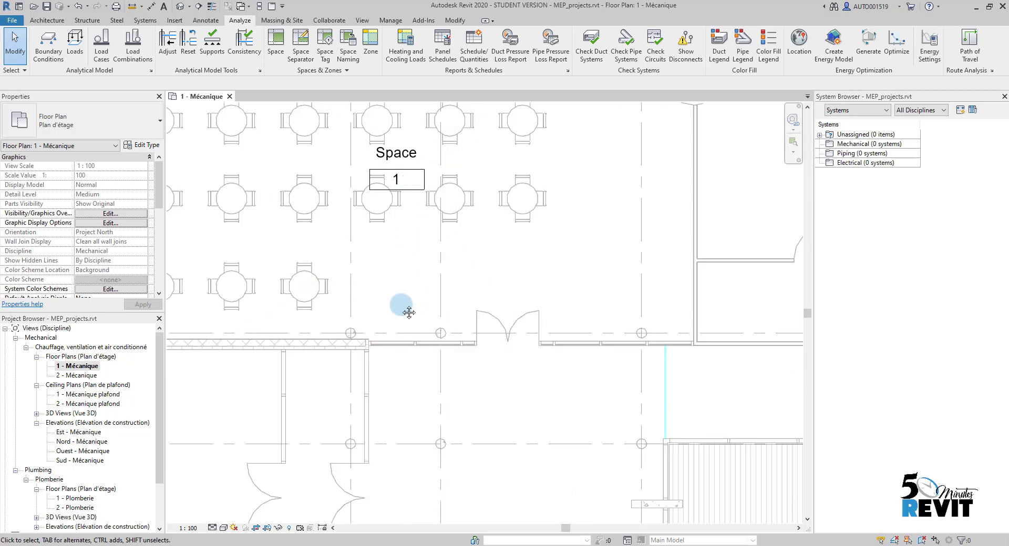
middle_click_drag(408, 312, 433, 374)
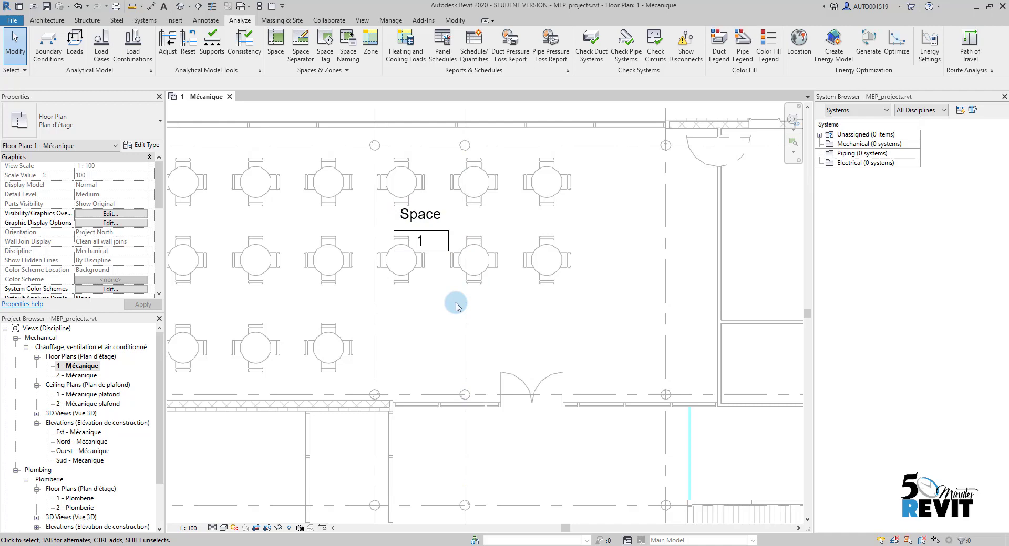
scroll(446, 315, "down", 2)
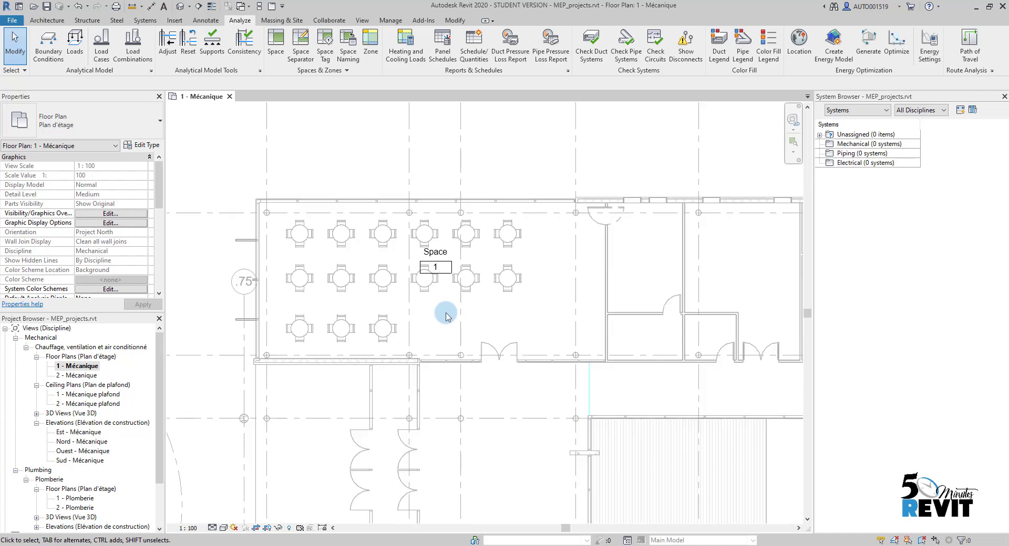
left_click(439, 256)
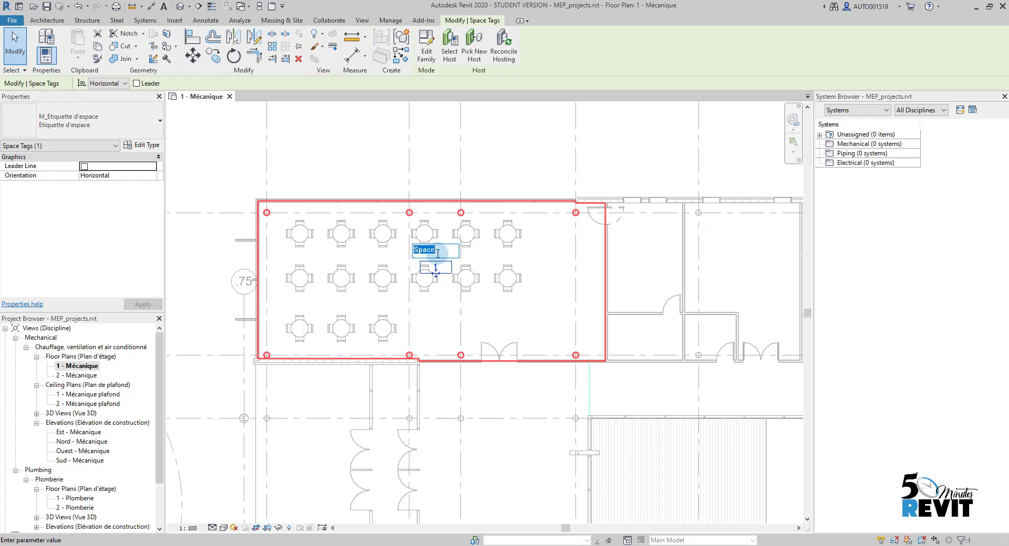
key("Escape")
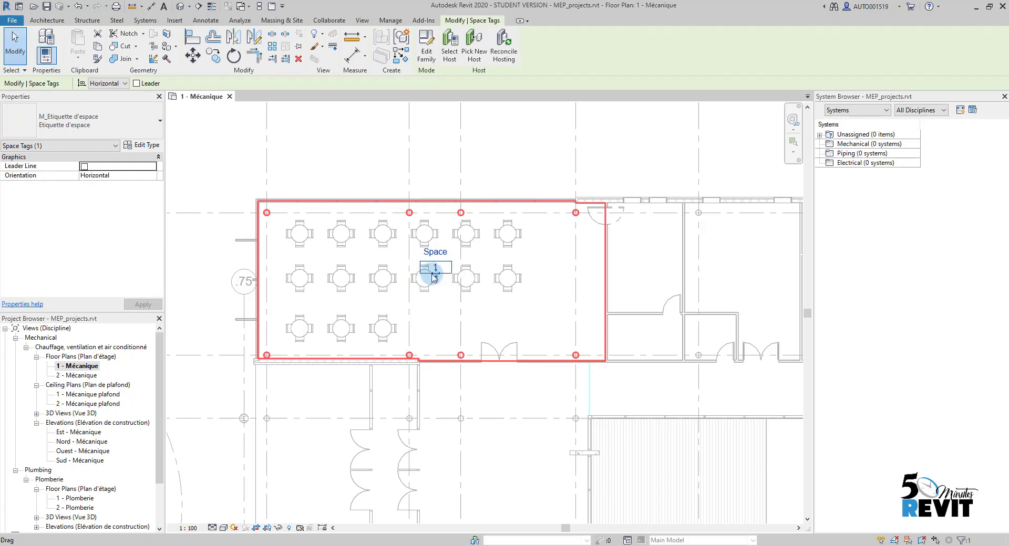
key("Escape")
left_click(439, 276)
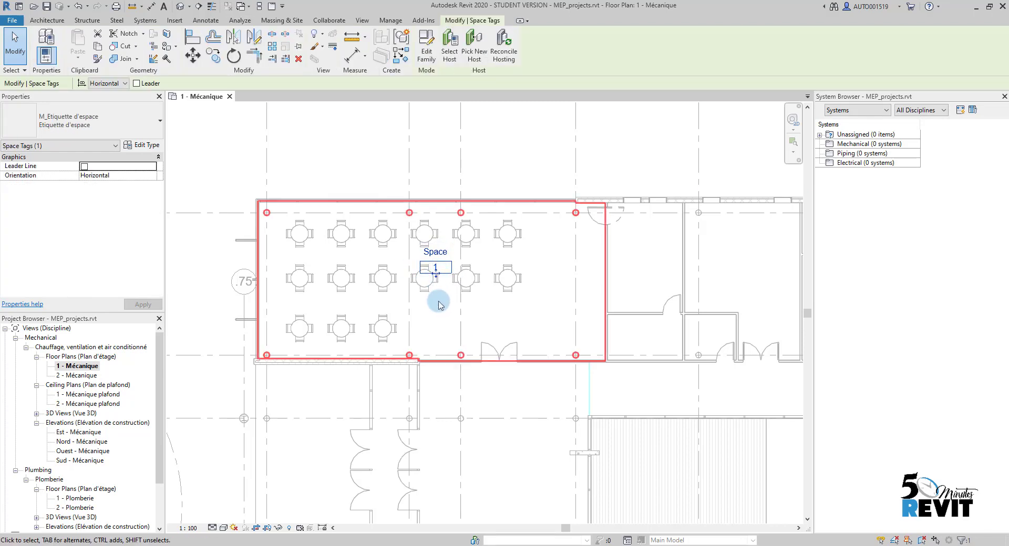
key("Escape")
middle_click_drag(441, 331, 445, 371)
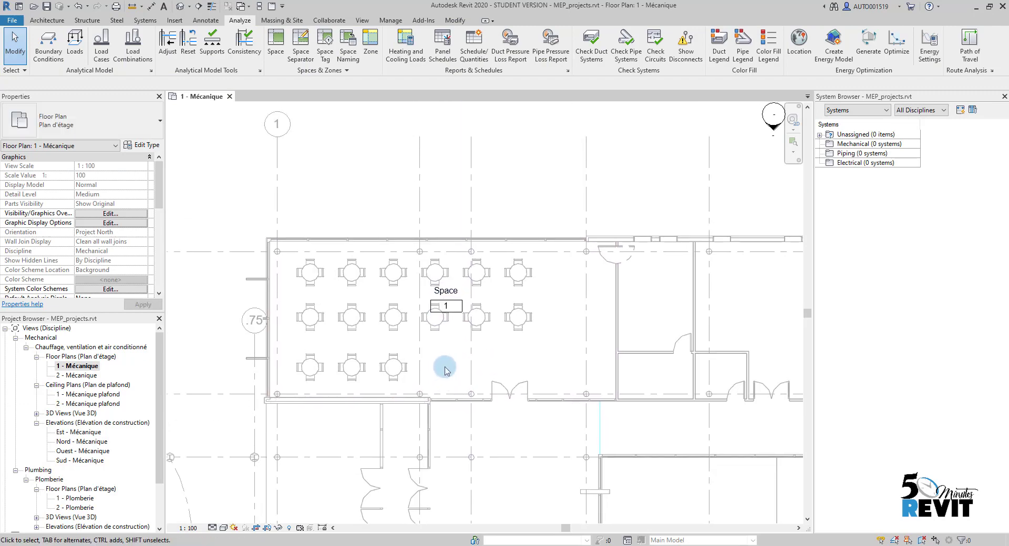
Delete the space from the dining room
left_click(429, 333)
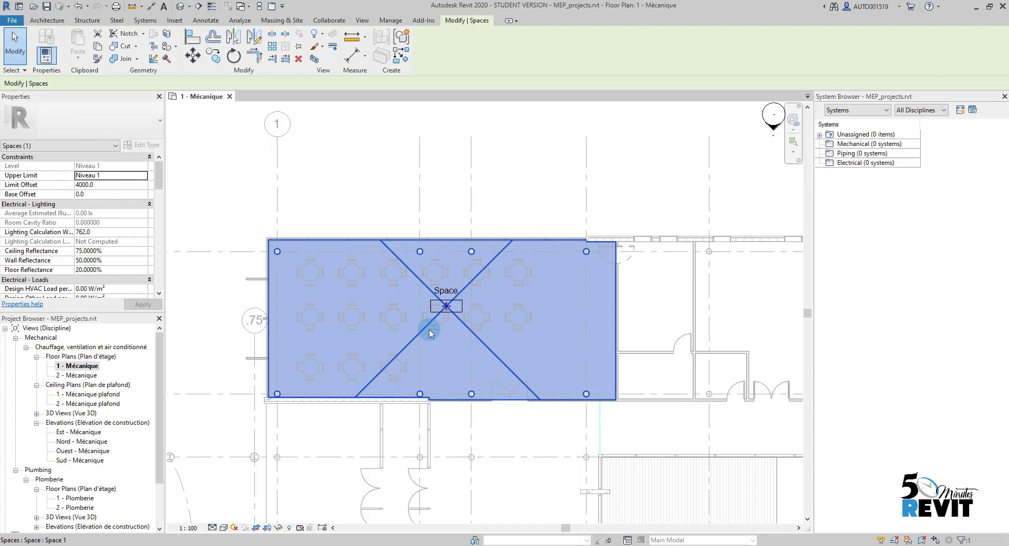
key("Delete")
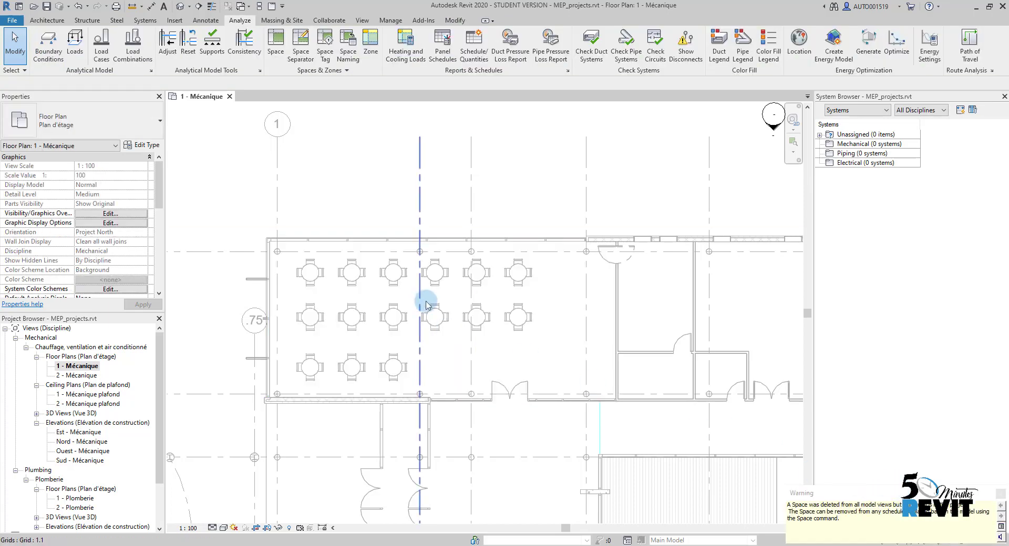
scroll(463, 329, "down", 3)
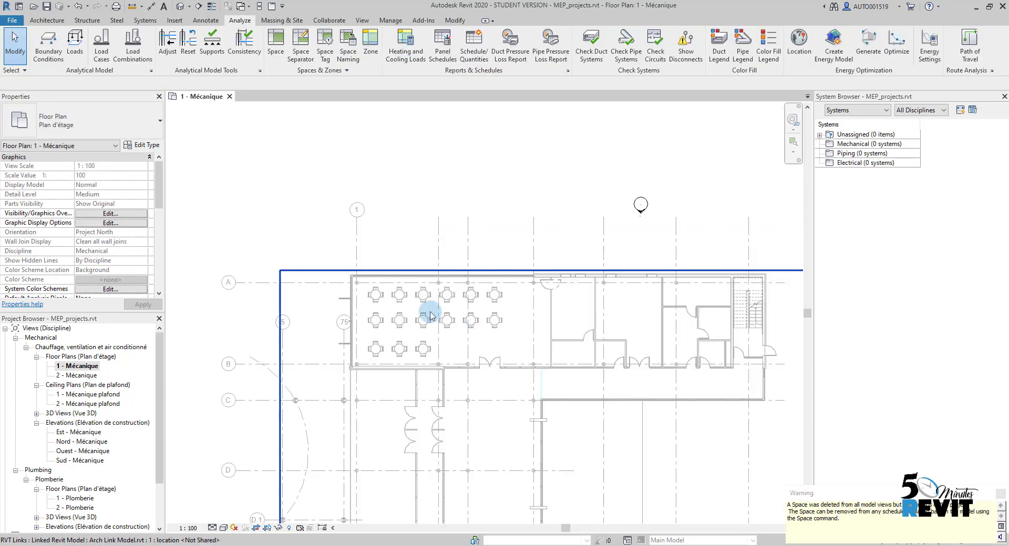
Place spaces automatically in all enclosed areas of Niveau 1, with Tag on Placement enabled and a 4000 offset
left_click(276, 42)
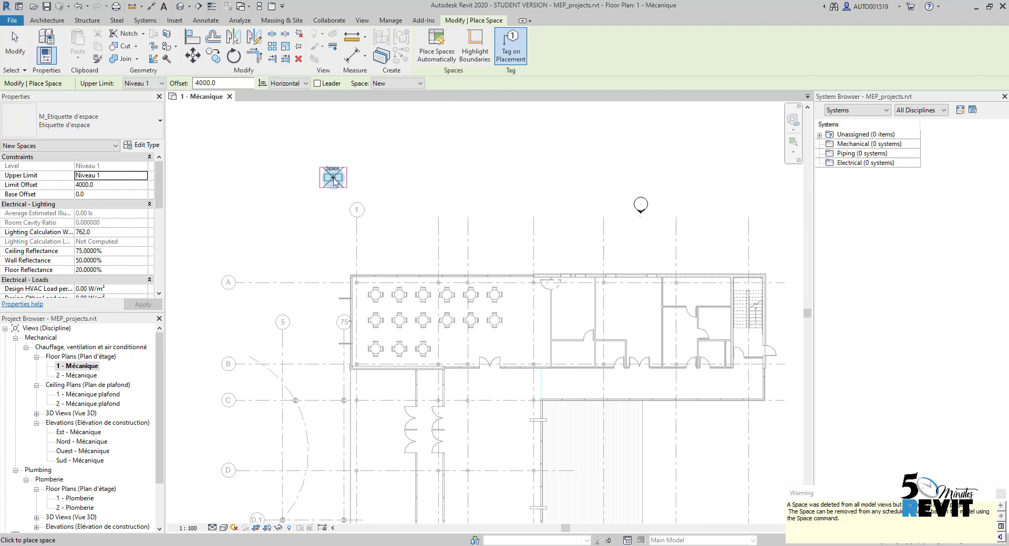
middle_click_drag(442, 286, 399, 293)
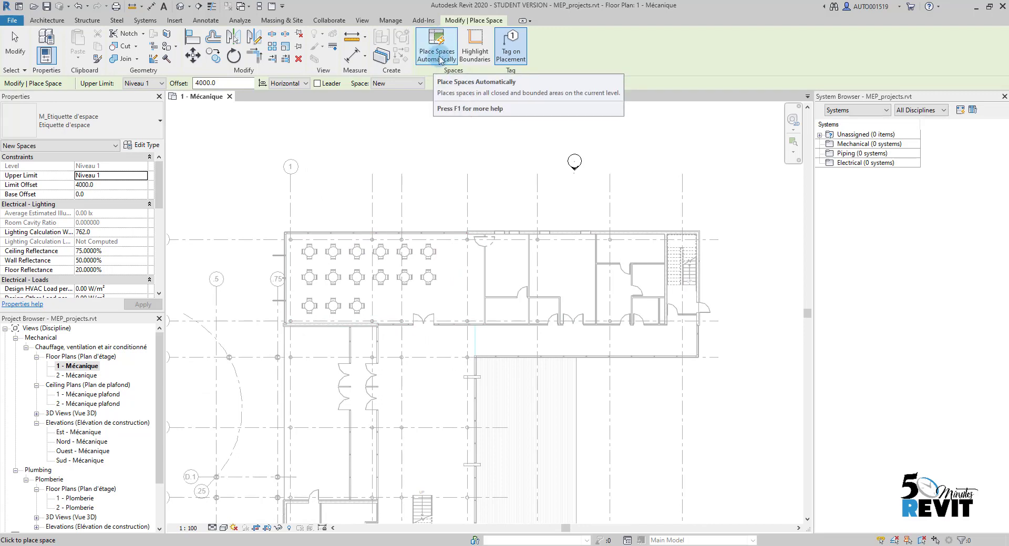
left_click(517, 59)
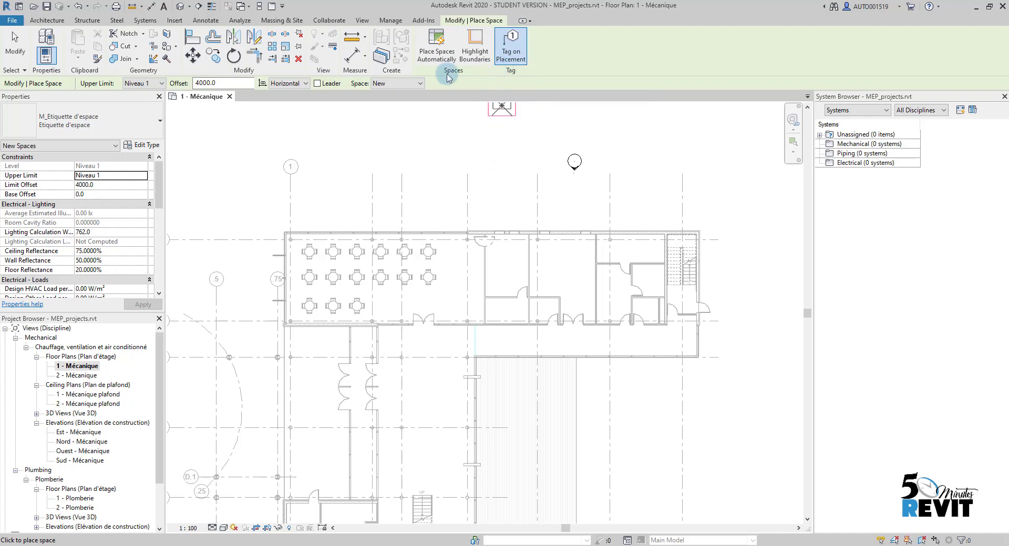
left_click(510, 50)
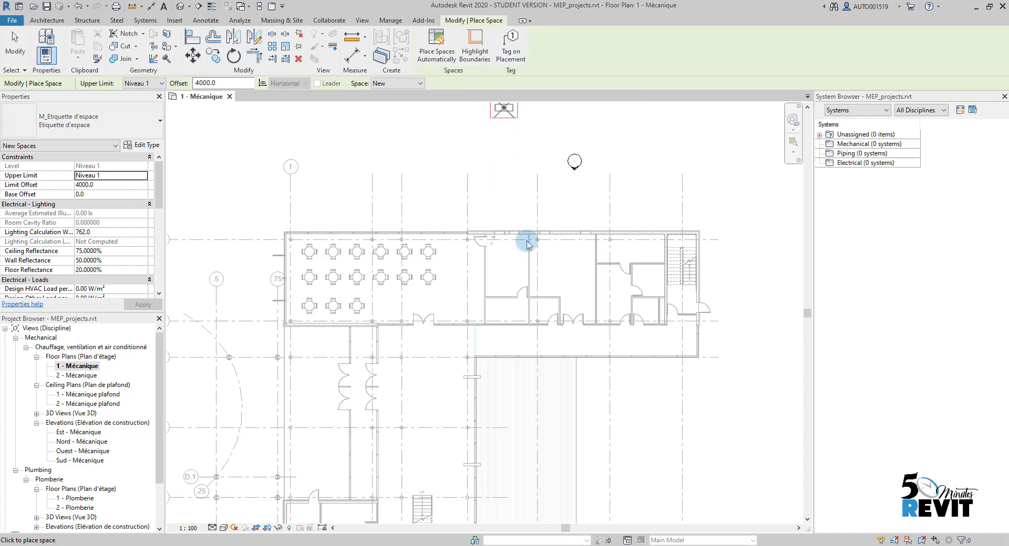
left_click(510, 50)
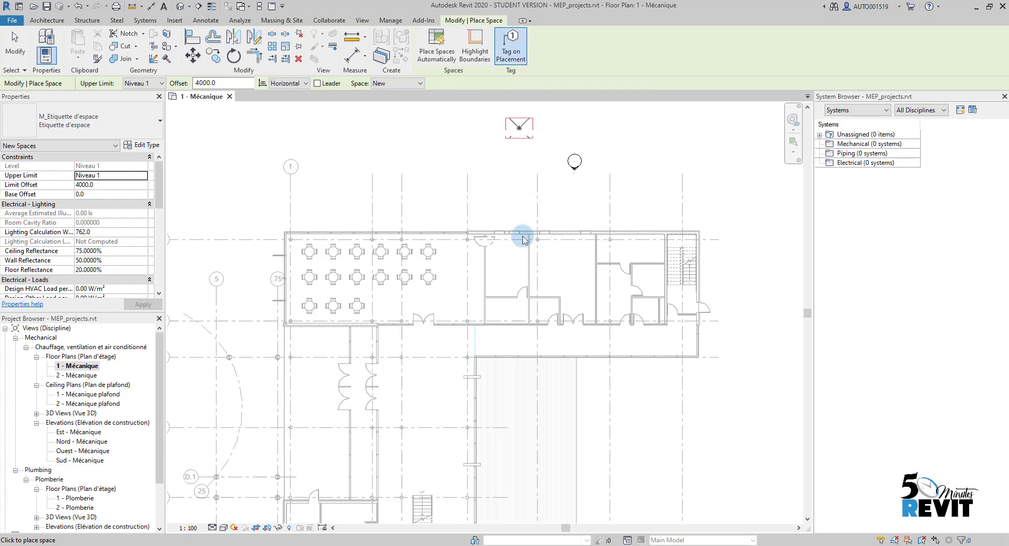
left_click(437, 59)
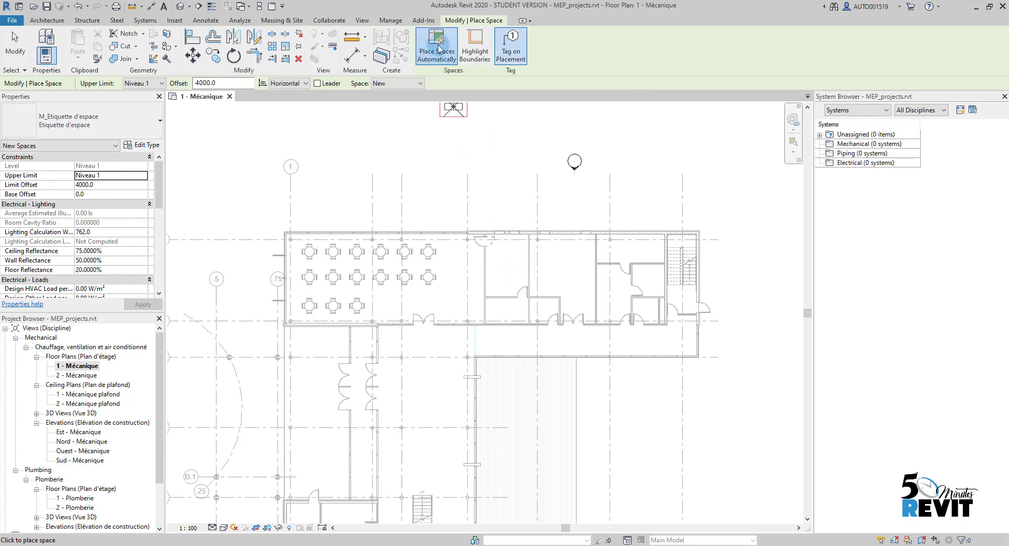
left_click(450, 161)
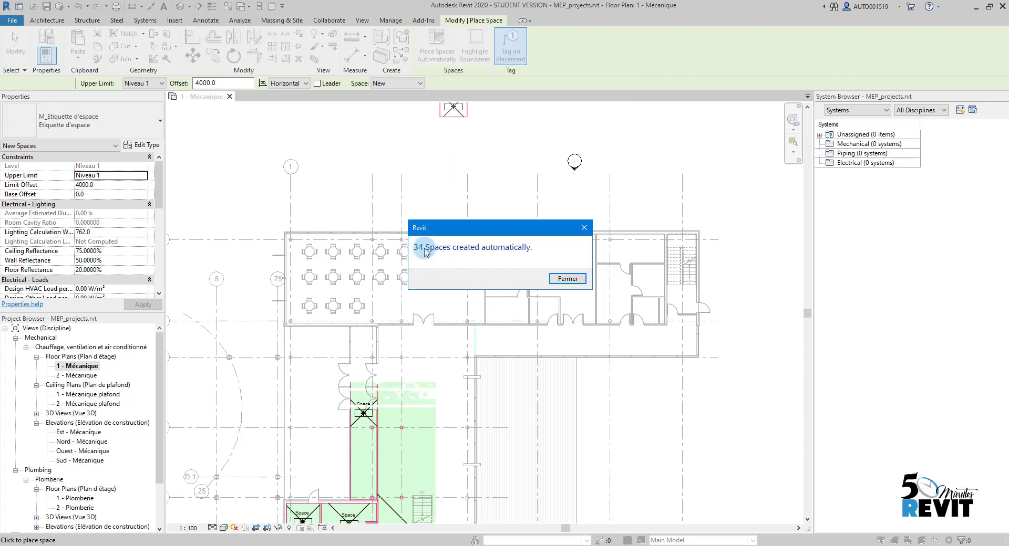
Finish the automatic space placement on Niveau 1 and check the tags around the dining room
left_click(567, 279)
key("Escape")
key("Escape")
scroll(429, 316, "up", 3)
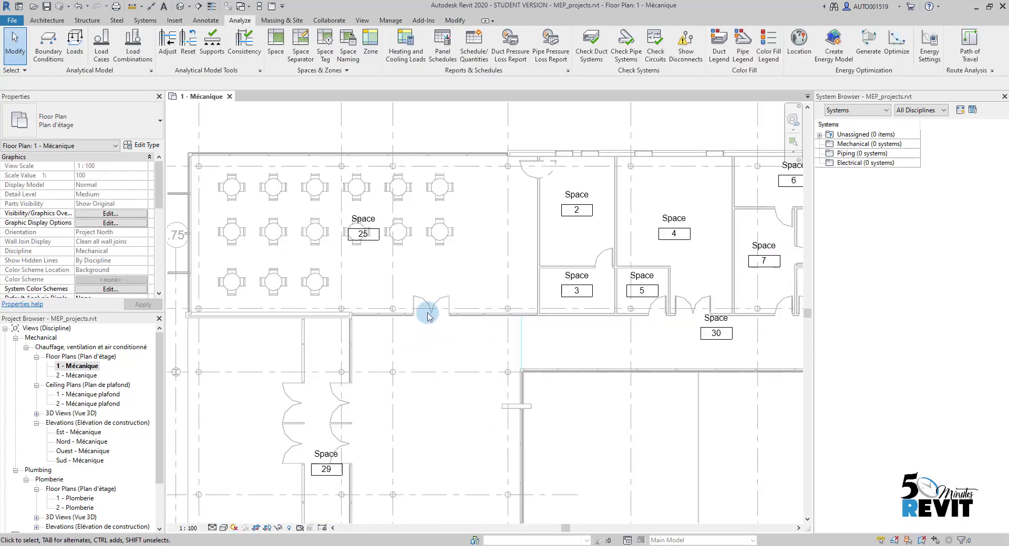
scroll(429, 315, "up", 4)
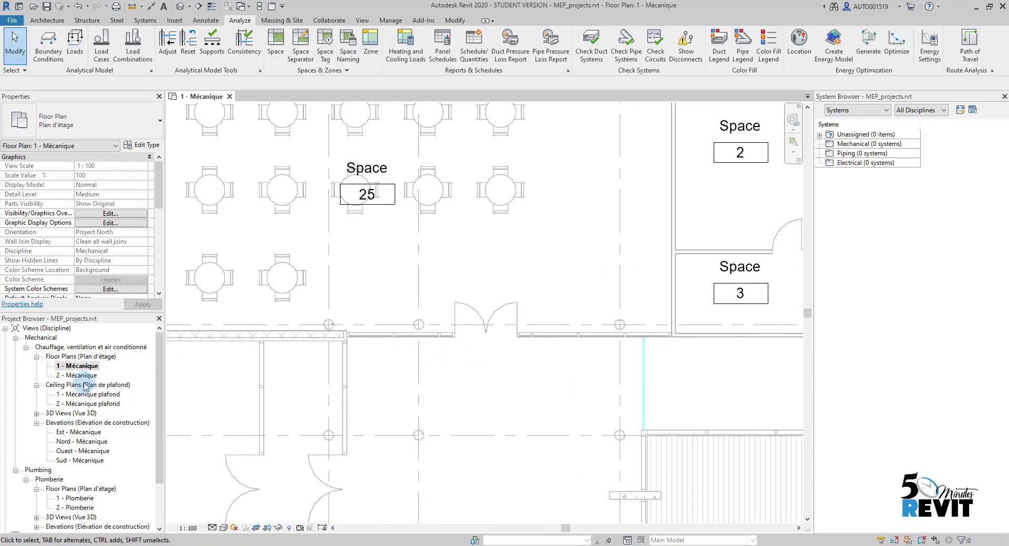
Place tagged spaces automatically on the 2 - Mécanique floor plan with upper limit Niveau 2 and a 4000 offset
double_click(80, 376)
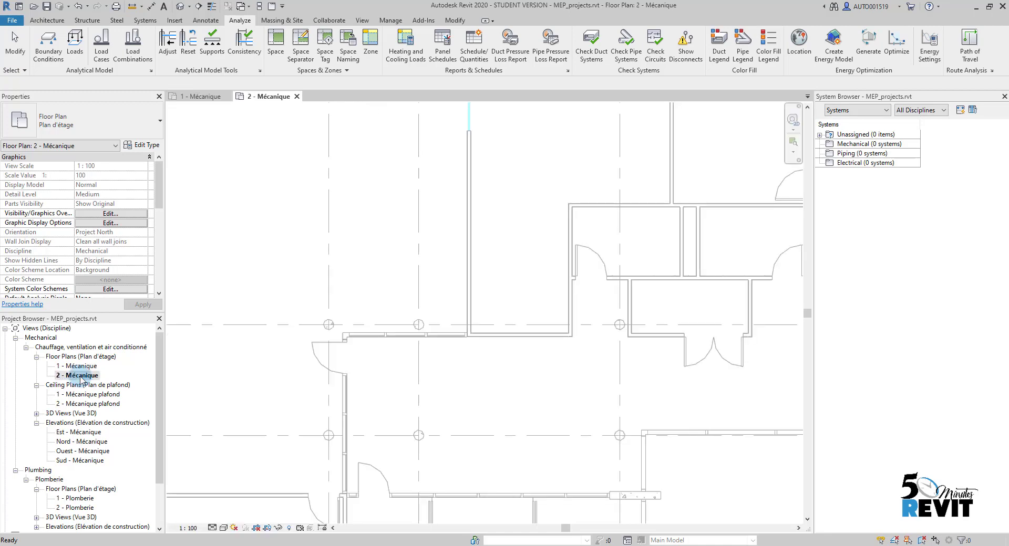
scroll(384, 382, "down", 6)
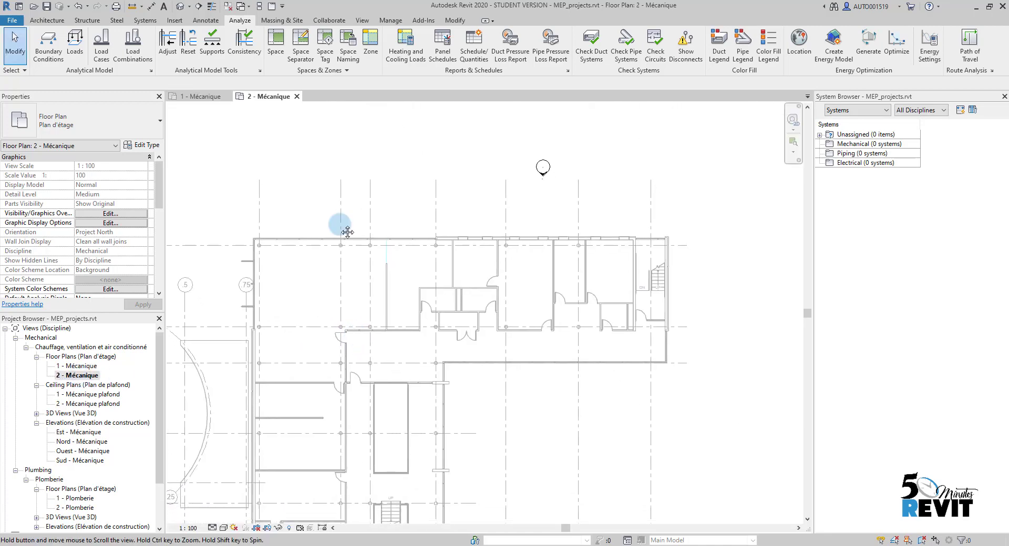
left_click(274, 37)
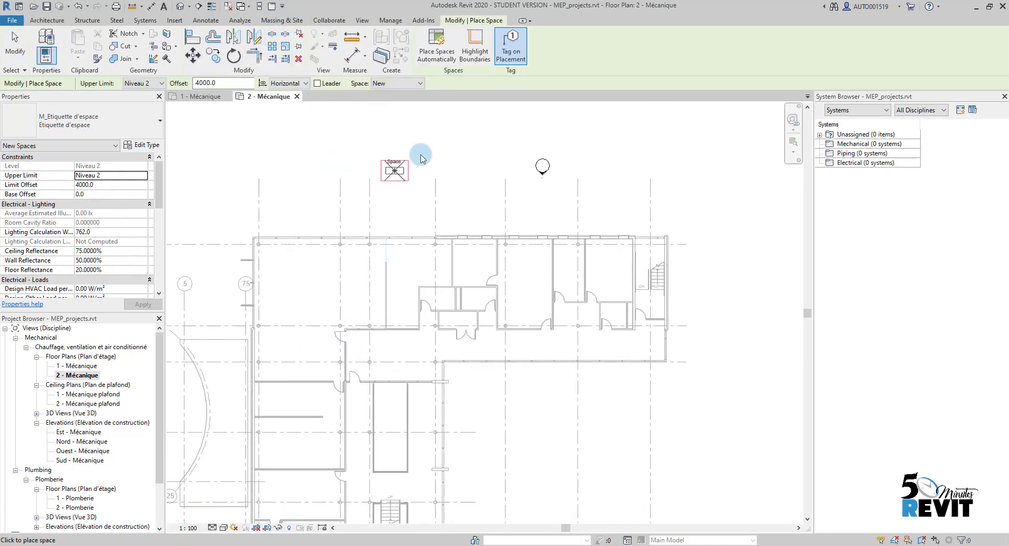
left_click(438, 56)
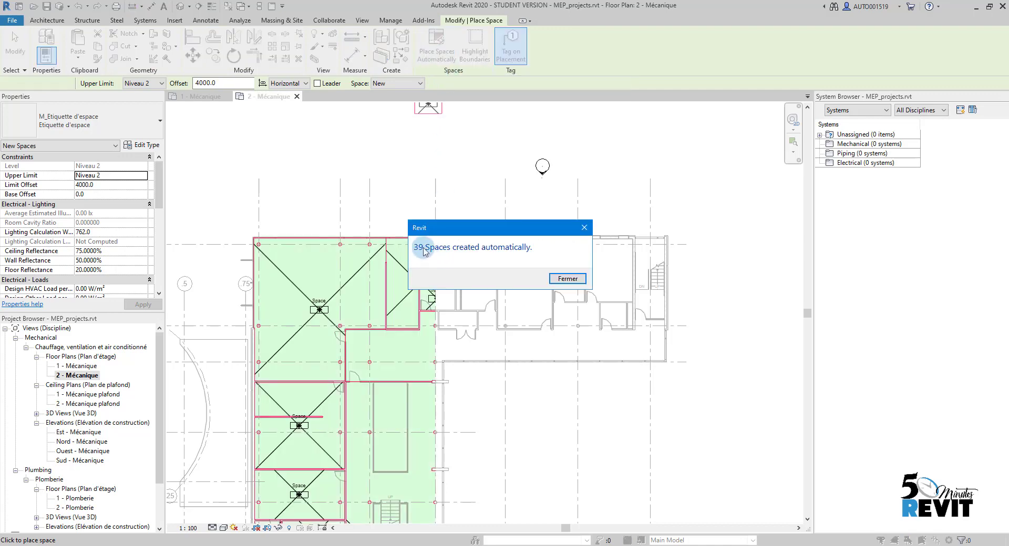
left_click(583, 284)
key("Escape")
Examine the spaces and tags placed in the rooms of the 2 - Mécanique floor plan
scroll(368, 297, "up", 5)
middle_click_drag(373, 299, 402, 355)
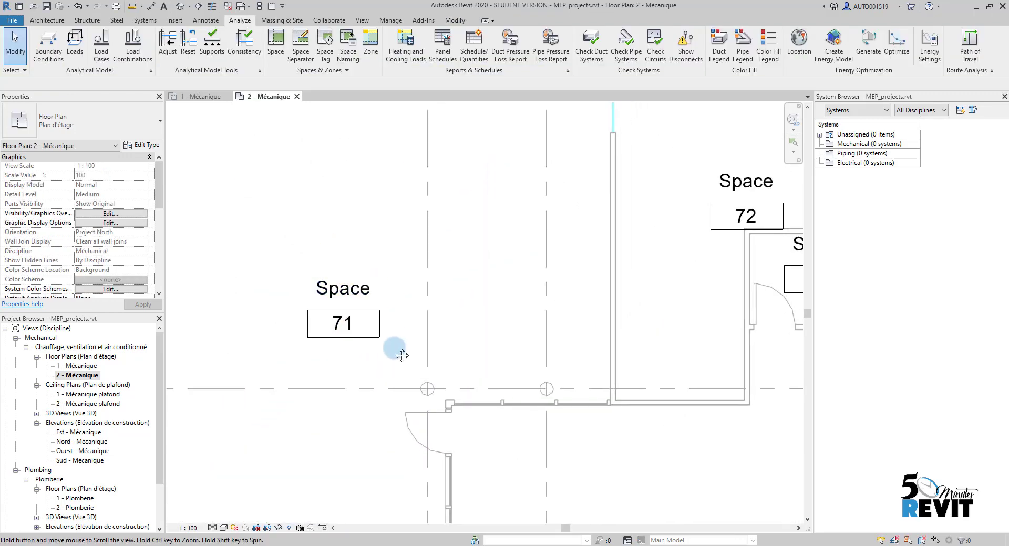
scroll(402, 356, "down", 5)
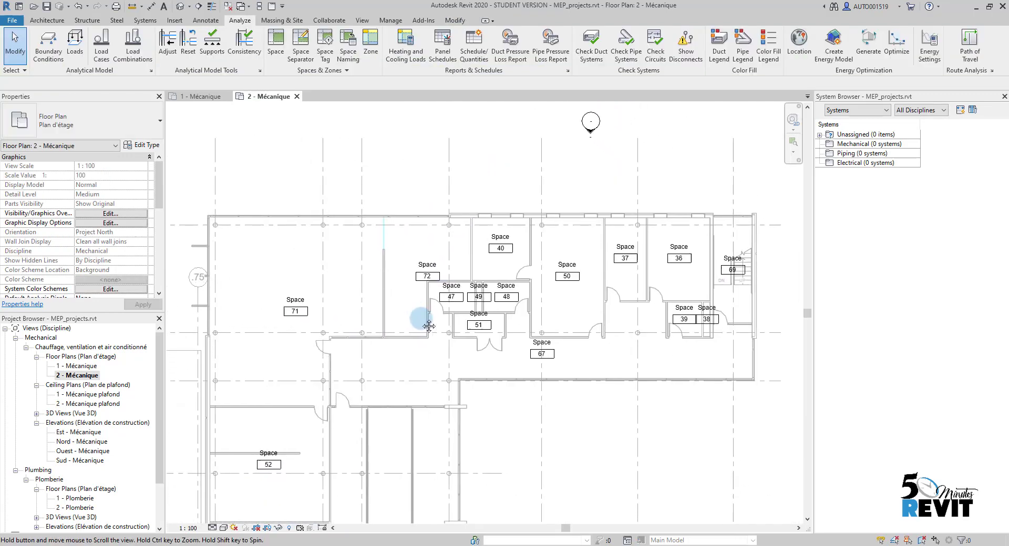
scroll(429, 306, "up", 2)
left_click(478, 297)
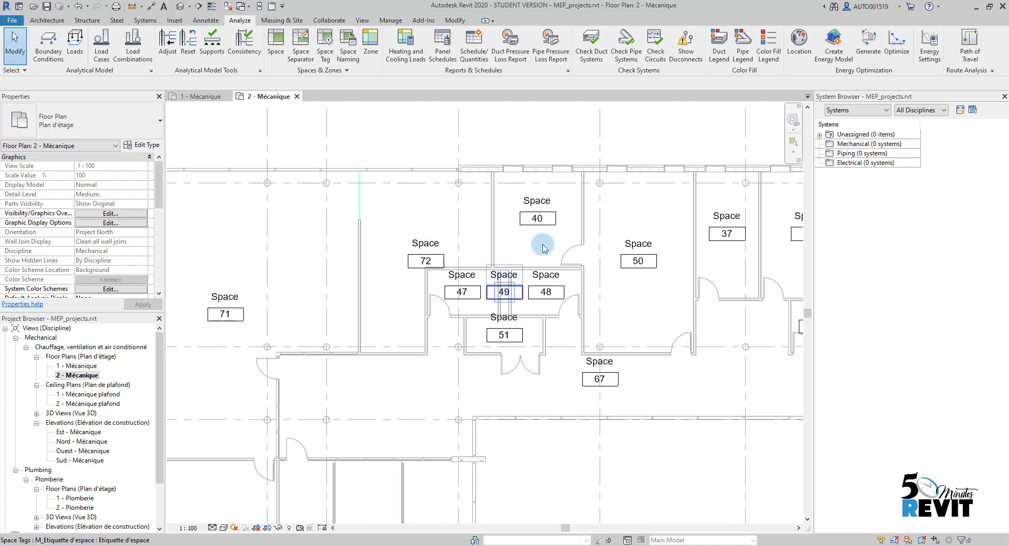
middle_click_drag(678, 296, 629, 305)
left_click(629, 305)
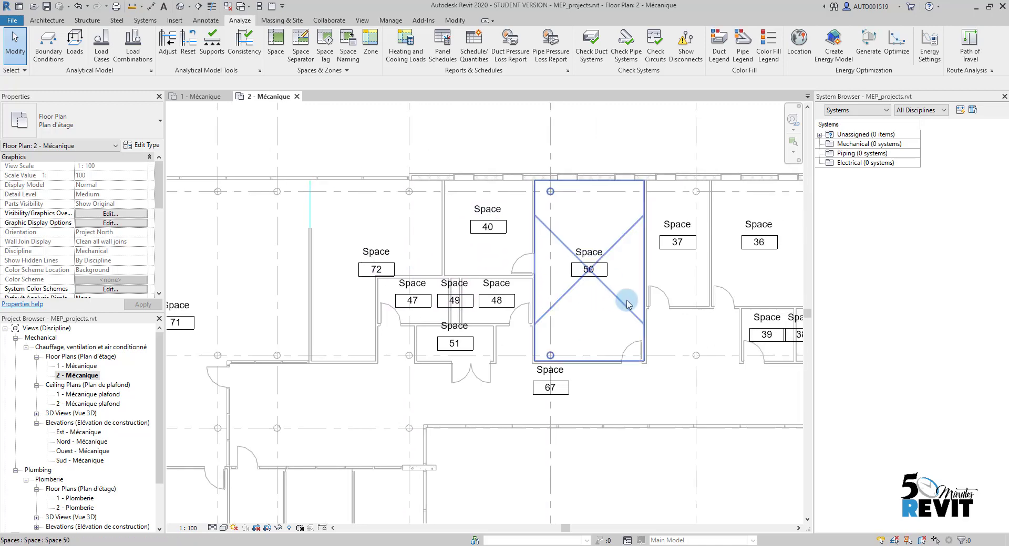
scroll(617, 300, "down", 2)
key("Escape")
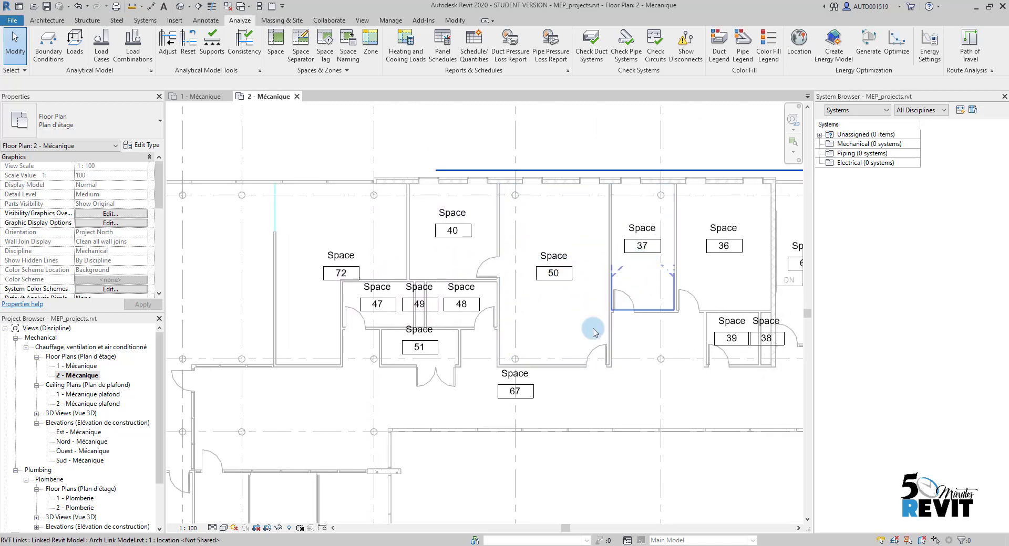
scroll(552, 326, "down", 1)
middle_click_drag(590, 317, 558, 327)
Reopen the 1 - Mécanique floor plan and examine the generic names and numbers on its space tags
double_click(100, 367)
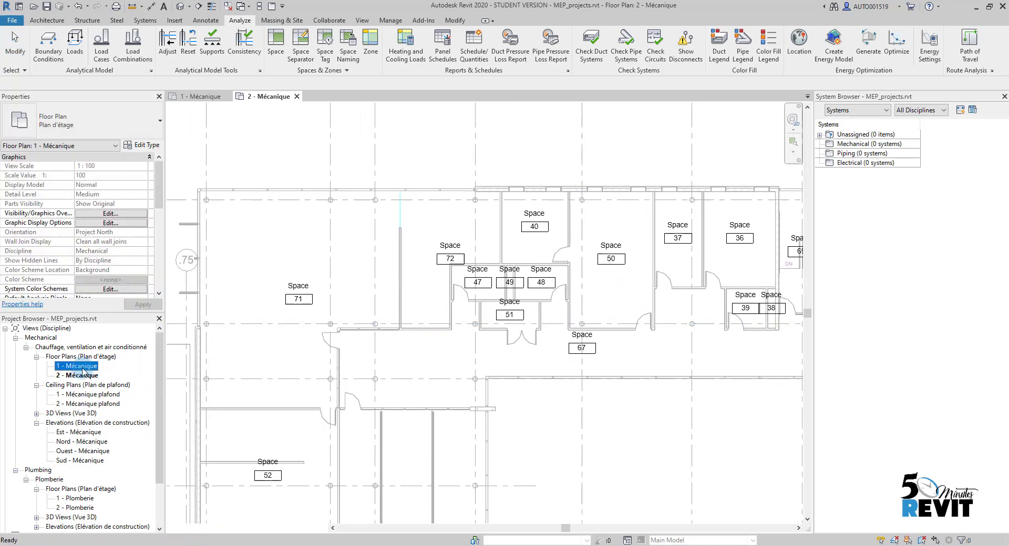
left_click(362, 411)
scroll(362, 410, "down", 4)
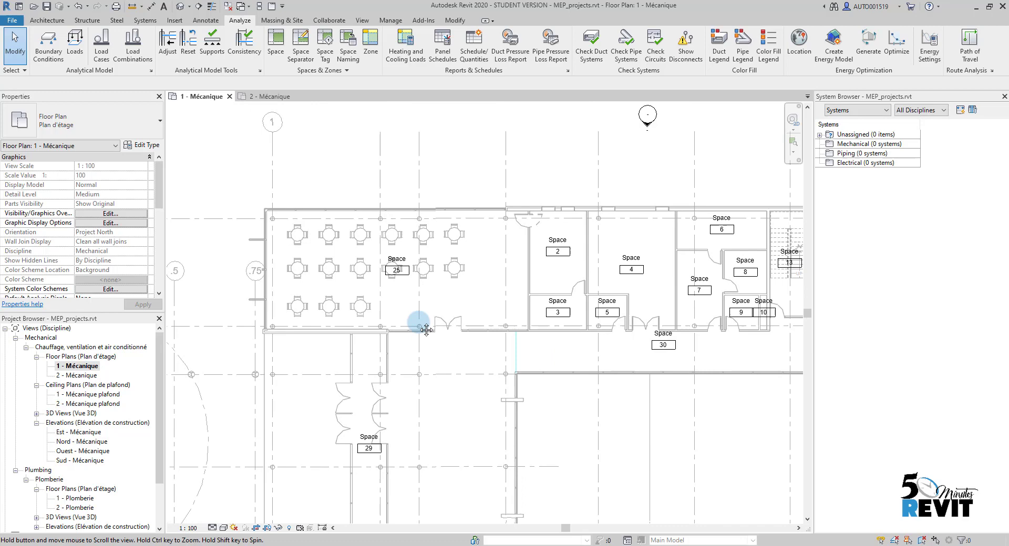
middle_click_drag(535, 347, 428, 336)
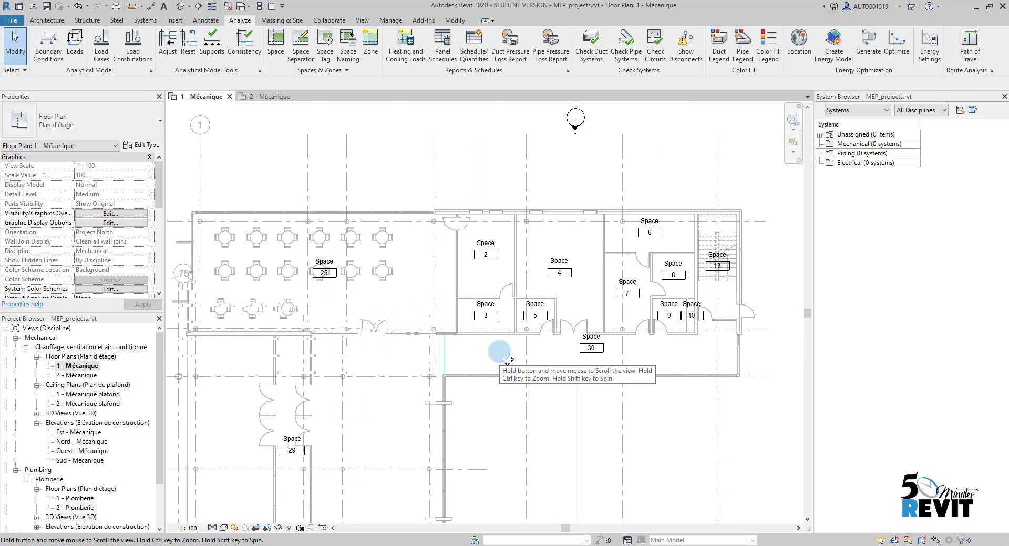
scroll(471, 313, "up", 2)
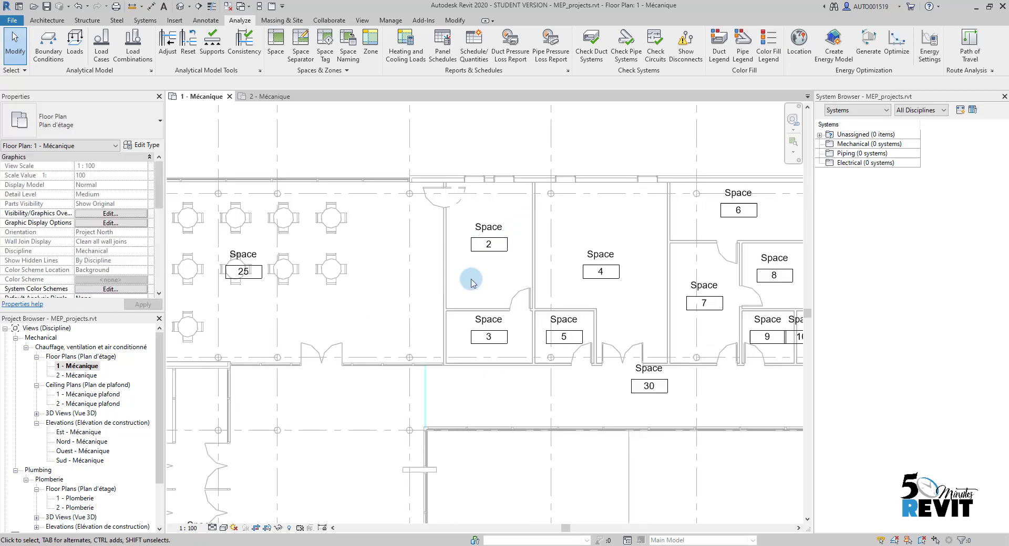
middle_click_drag(471, 275, 509, 341)
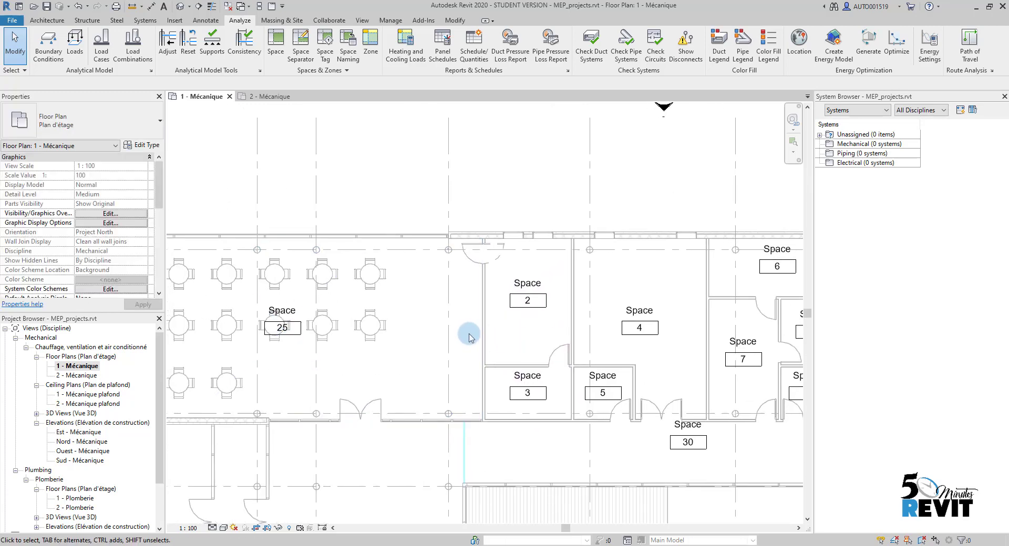
scroll(455, 333, "up", 1)
scroll(473, 326, "down", 2)
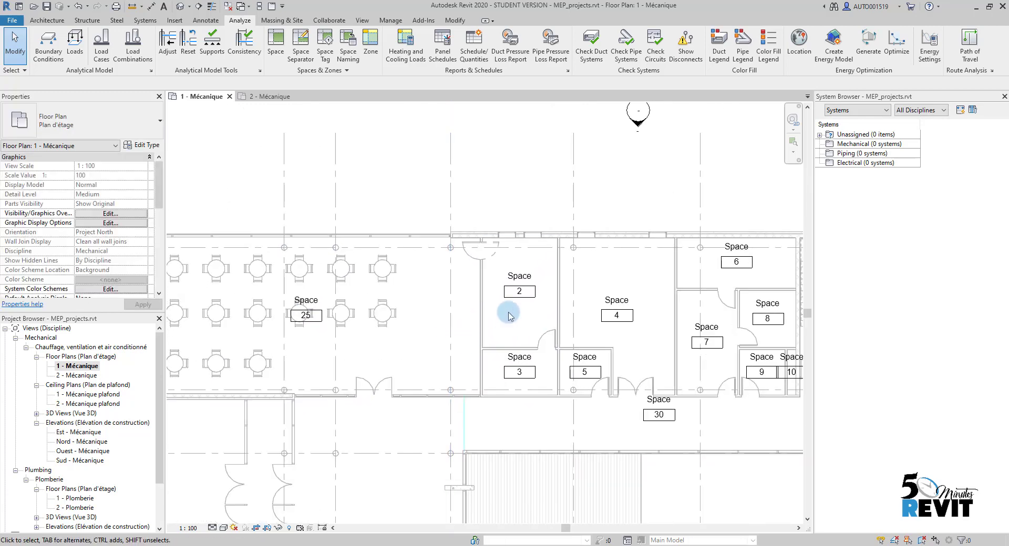
Apply Space Naming to all levels with the Names and Numbers option so spaces take the linked rooms' names and numbers
left_click(350, 53)
left_click_drag(397, 148, 197, 82)
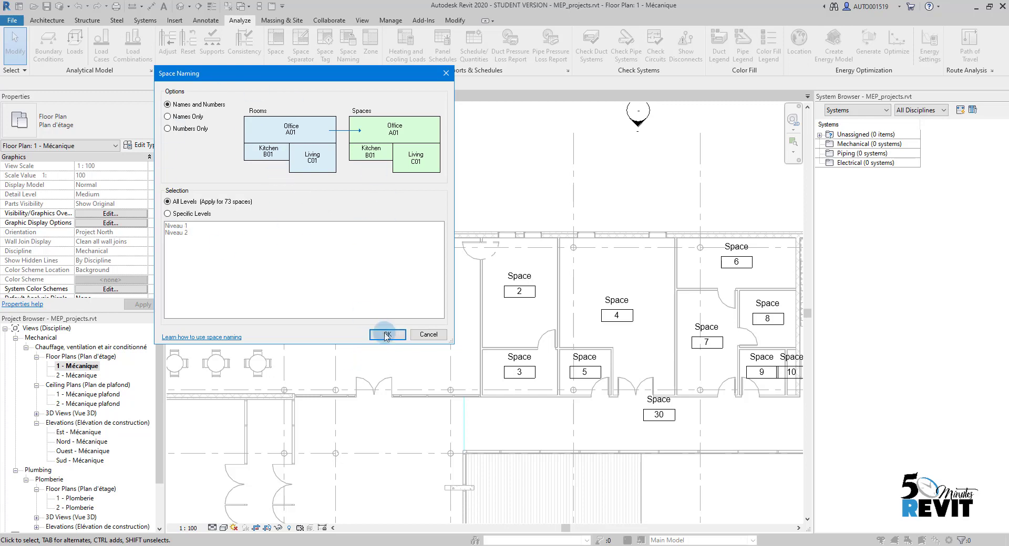
left_click(387, 336)
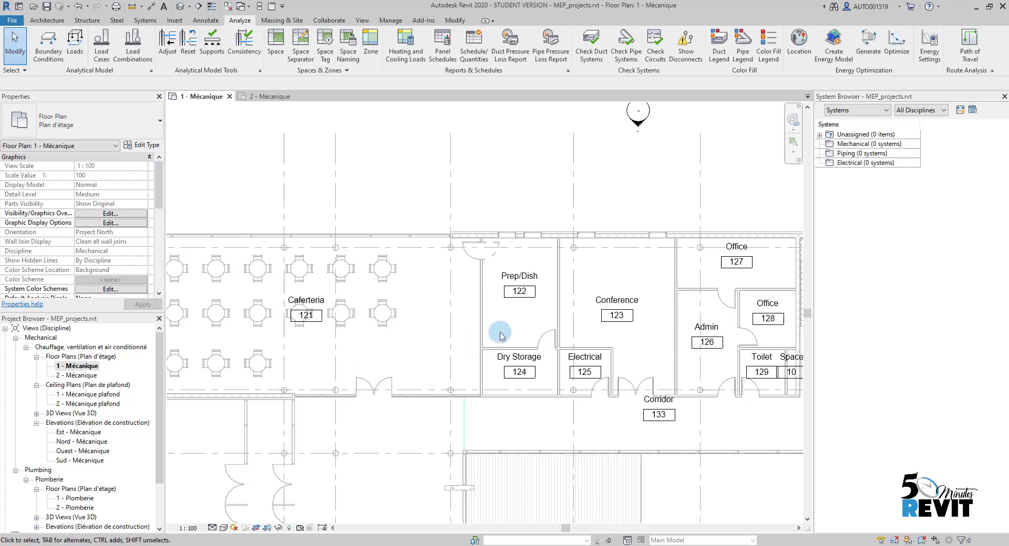
Examine the space names and numbers around the cafeteria on 1 - Mécanique, and look at the 2 - Mécanique plan
scroll(270, 327, "up", 4)
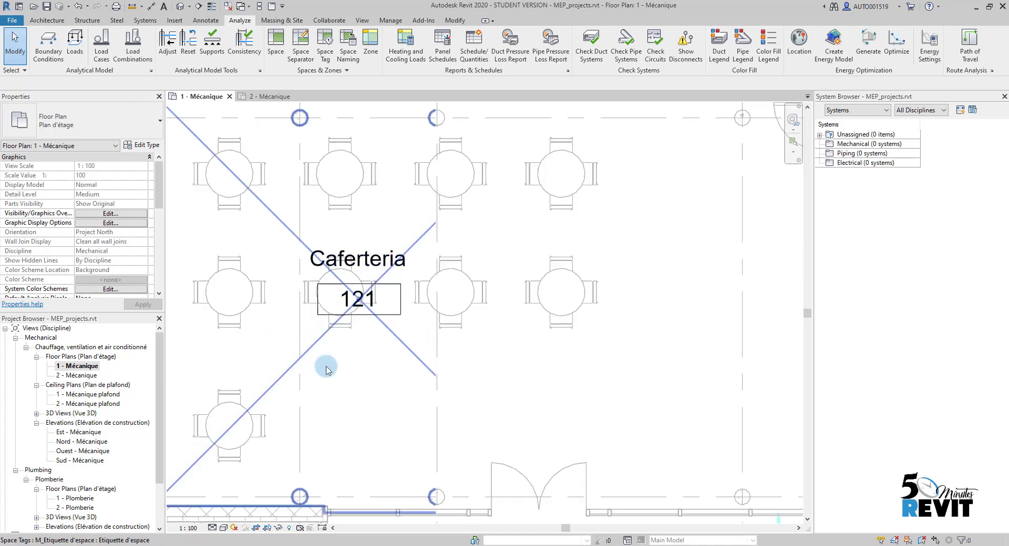
scroll(336, 371, "down", 2)
scroll(336, 373, "down", 5)
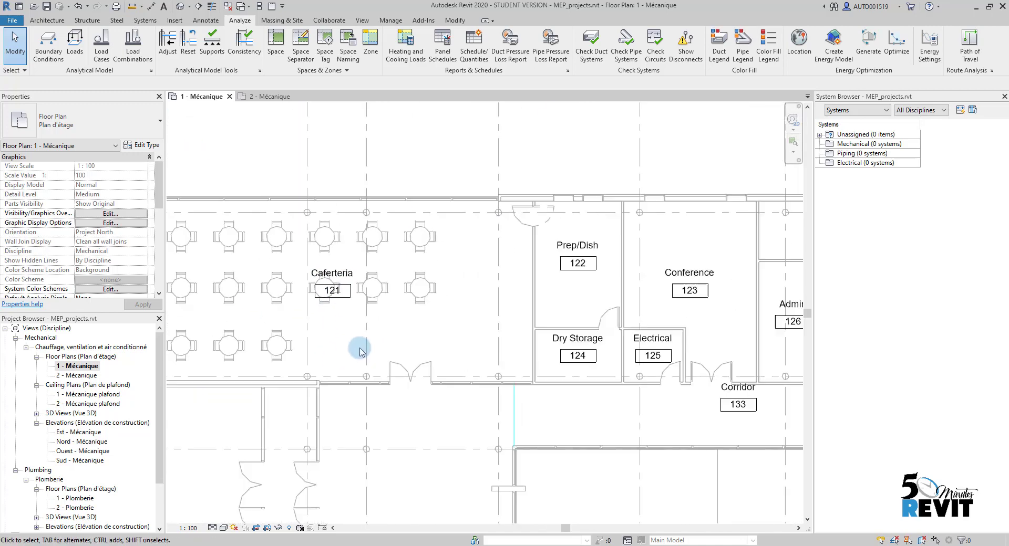
scroll(425, 315, "up", 2)
scroll(447, 321, "down", 1)
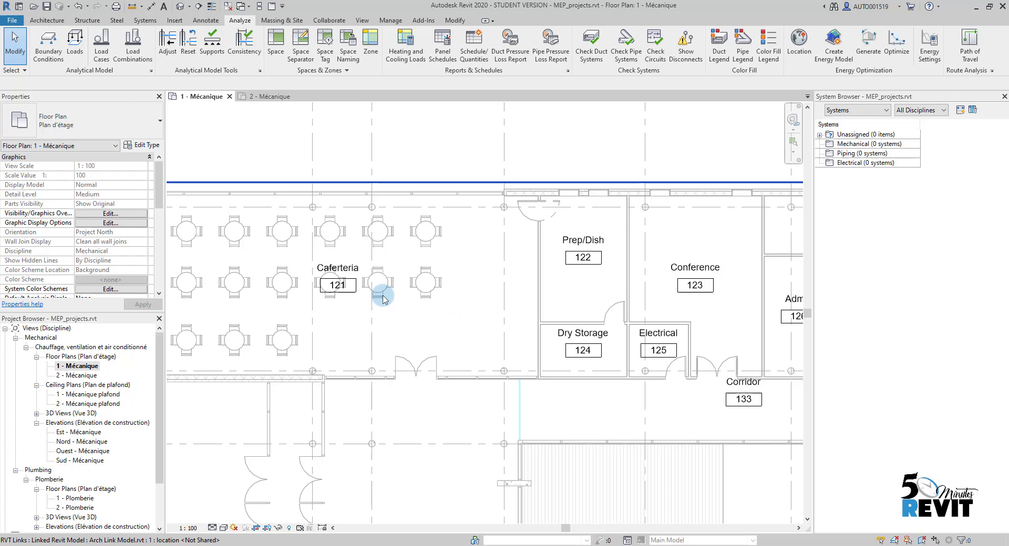
scroll(420, 312, "down", 2)
scroll(387, 291, "up", 1)
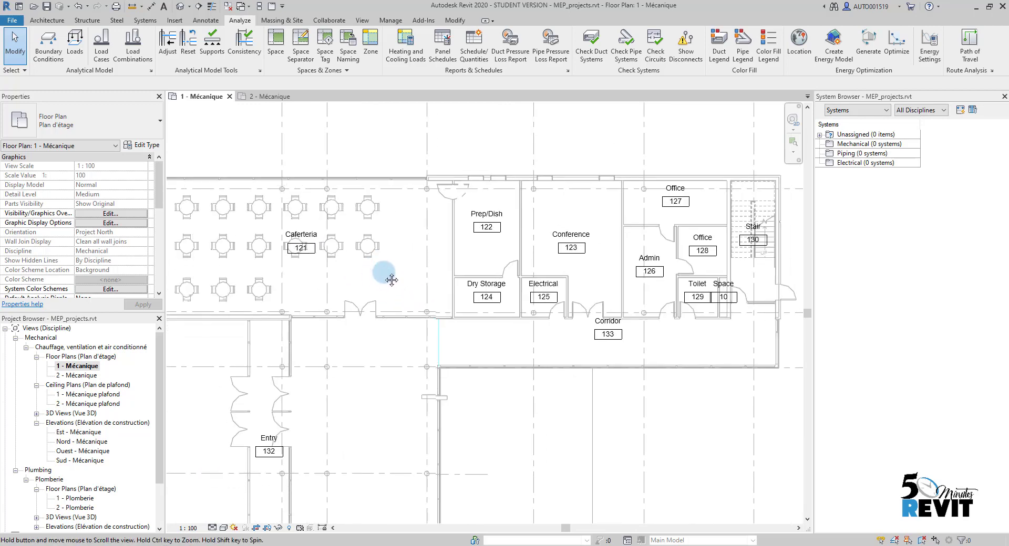
double_click(87, 375)
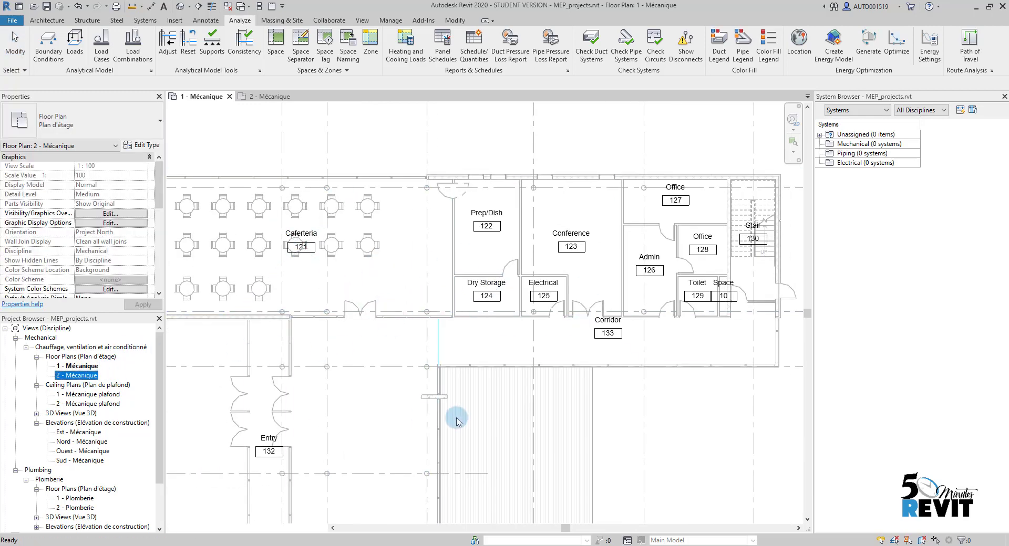
double_click(86, 366)
Examine the space tags across the rest of the 1 - Mécanique plan, from the entry to the instruction rooms
scroll(425, 318, "down", 2)
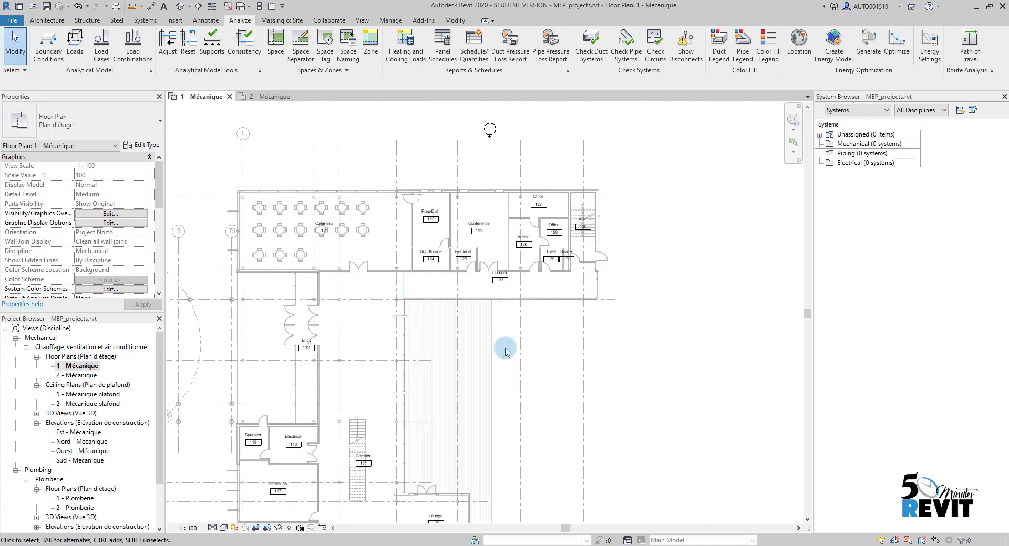
middle_click_drag(506, 351, 475, 341)
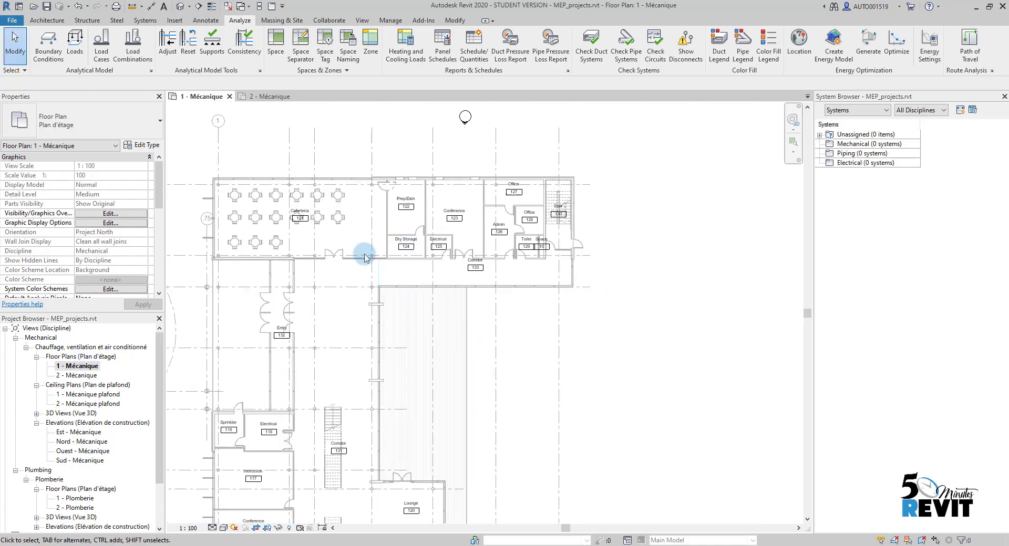
scroll(351, 252, "up", 2)
scroll(363, 336, "down", 3)
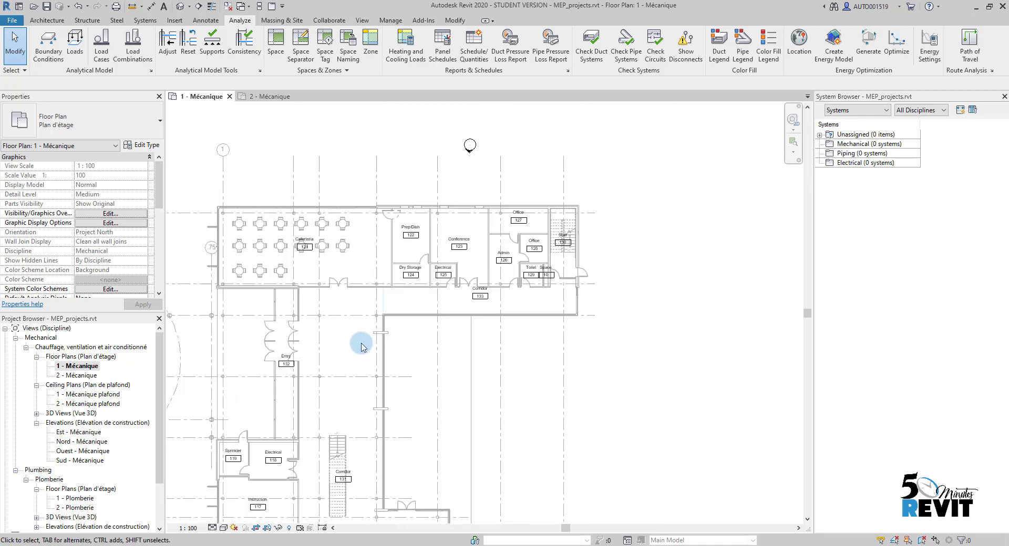
middle_click_drag(349, 348, 376, 273)
scroll(371, 401, "down", 2)
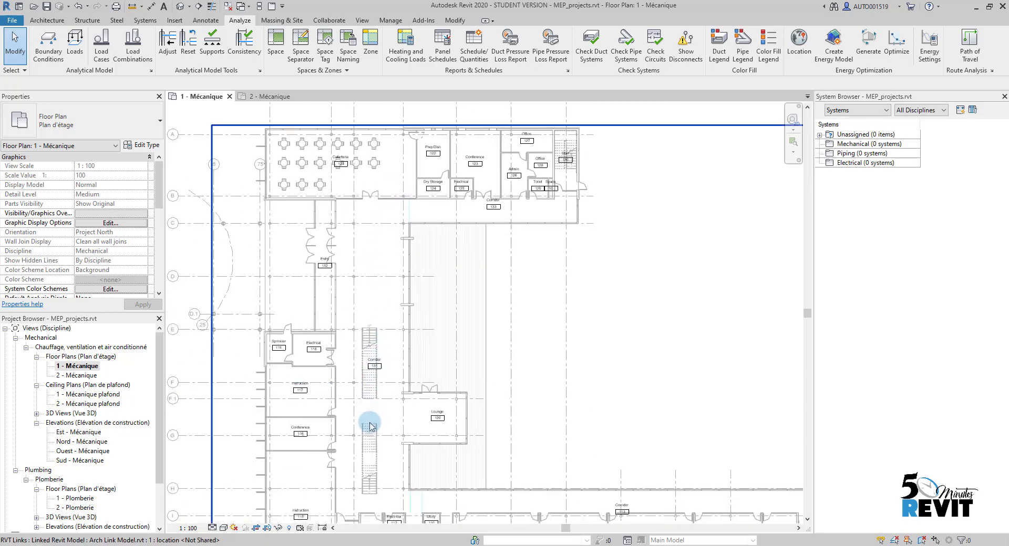
middle_click_drag(372, 401, 377, 316)
scroll(374, 343, "up", 2)
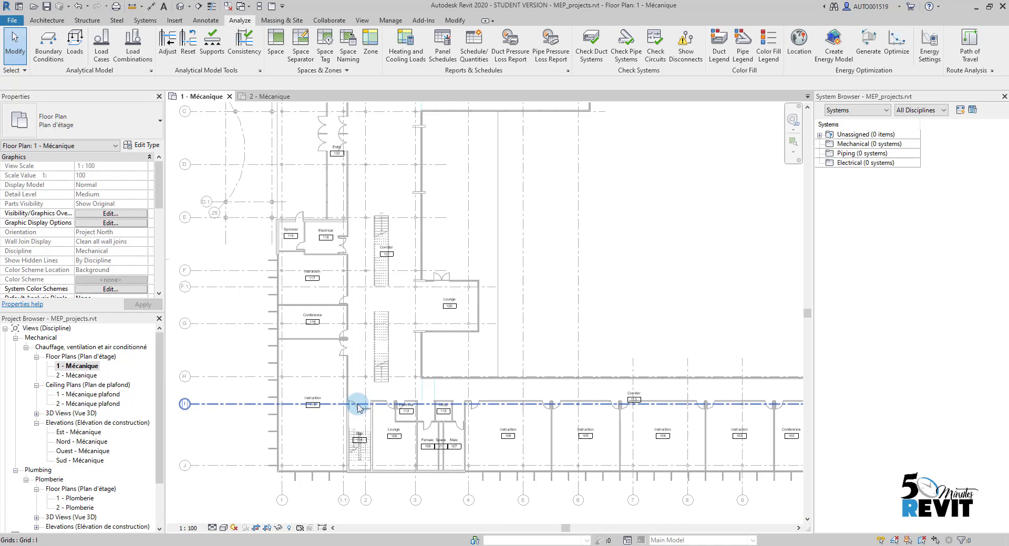
scroll(374, 343, "down", 2)
middle_click_drag(411, 338, 389, 382)
middle_click_drag(412, 306, 409, 362)
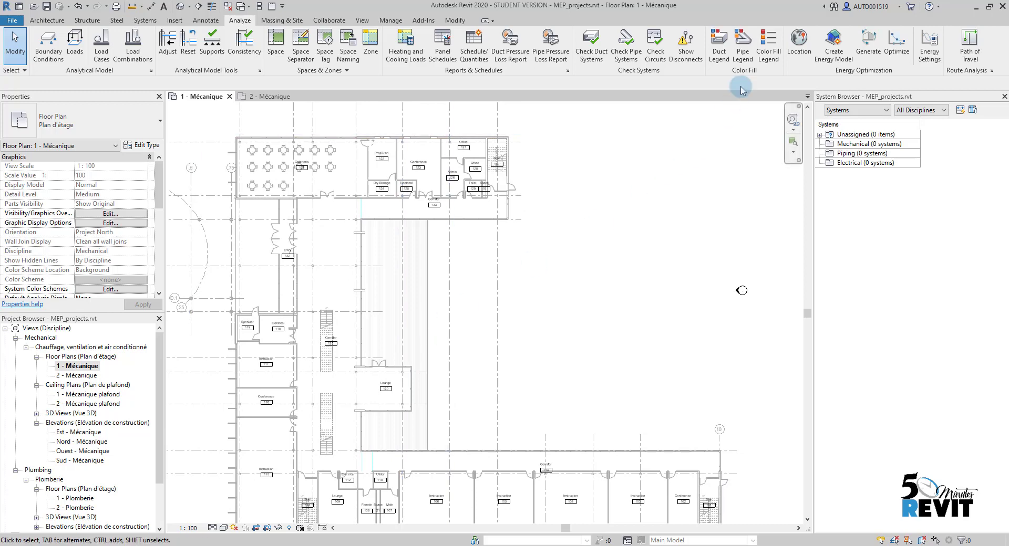
Place a color fill legend in the open area beside the building, with space type Spaces and color scheme Schéma 1
left_click(769, 51)
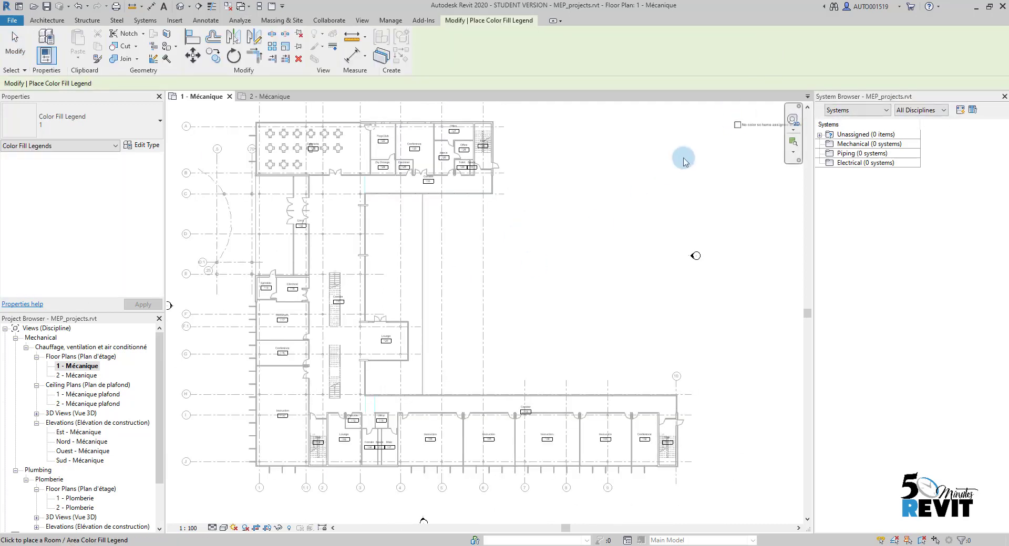
left_click(565, 212)
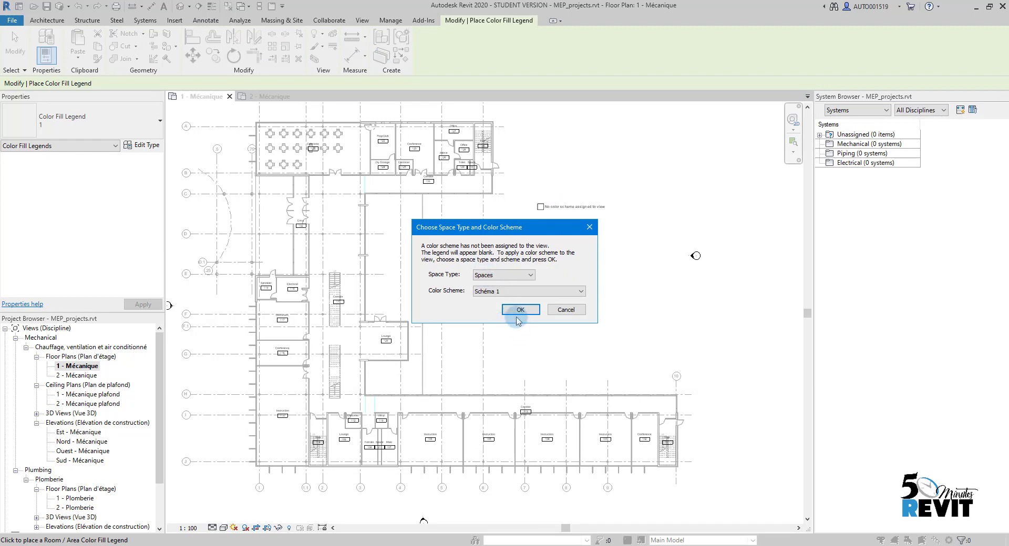
left_click(499, 292)
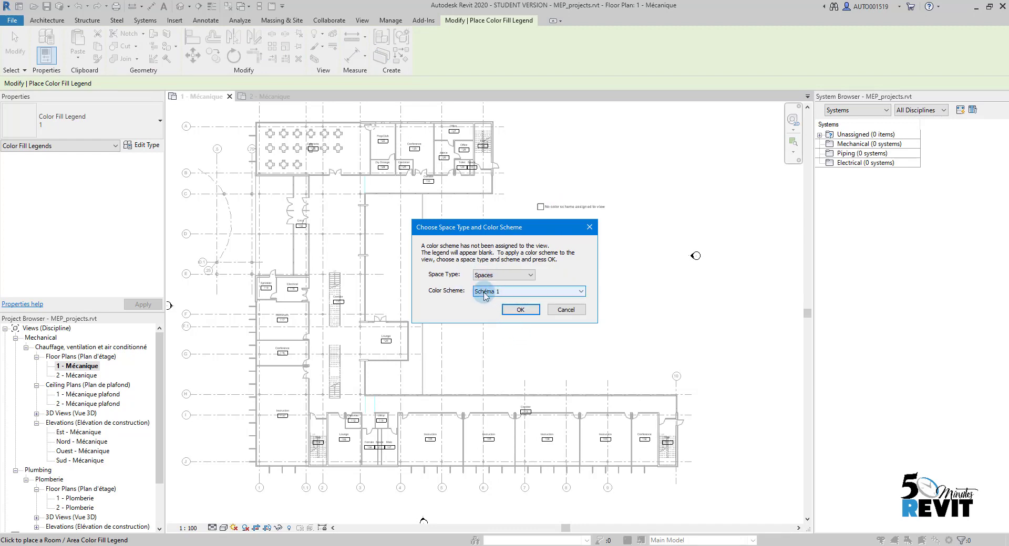
left_click(494, 294)
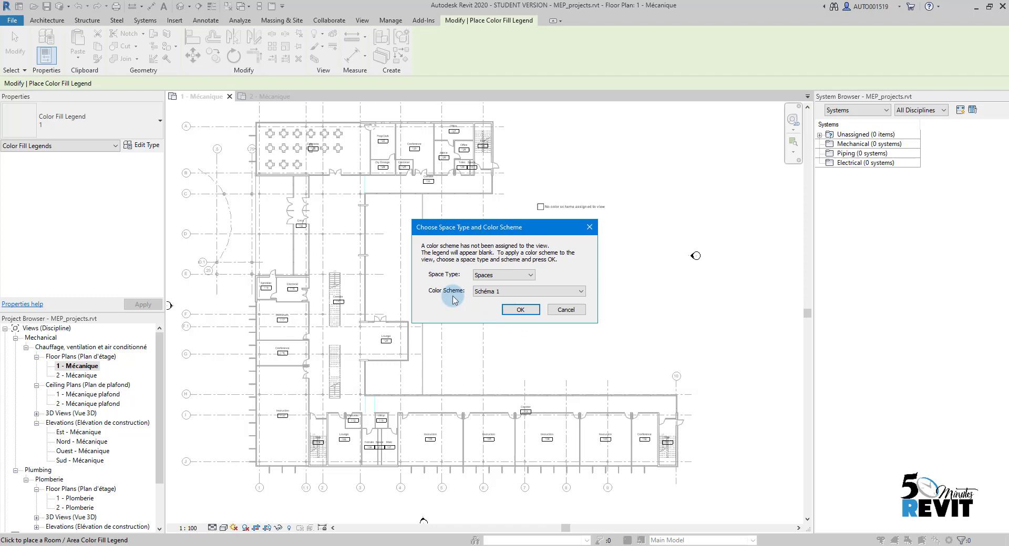
left_click(518, 311)
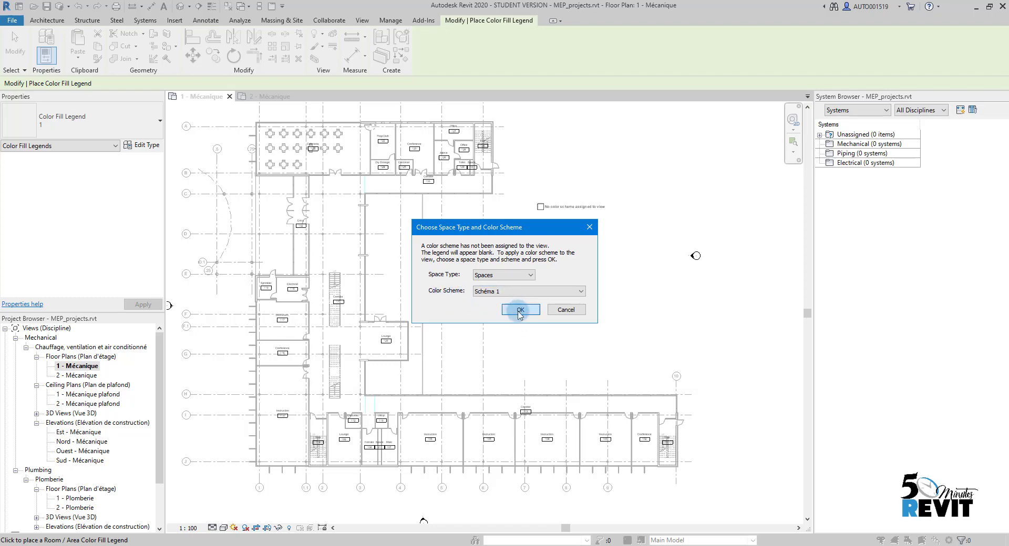
Examine the title, color-by parameter options and room value colors in the placed legend's color scheme, and cancel out of the scheme editor
left_click(545, 225)
left_click(644, 298)
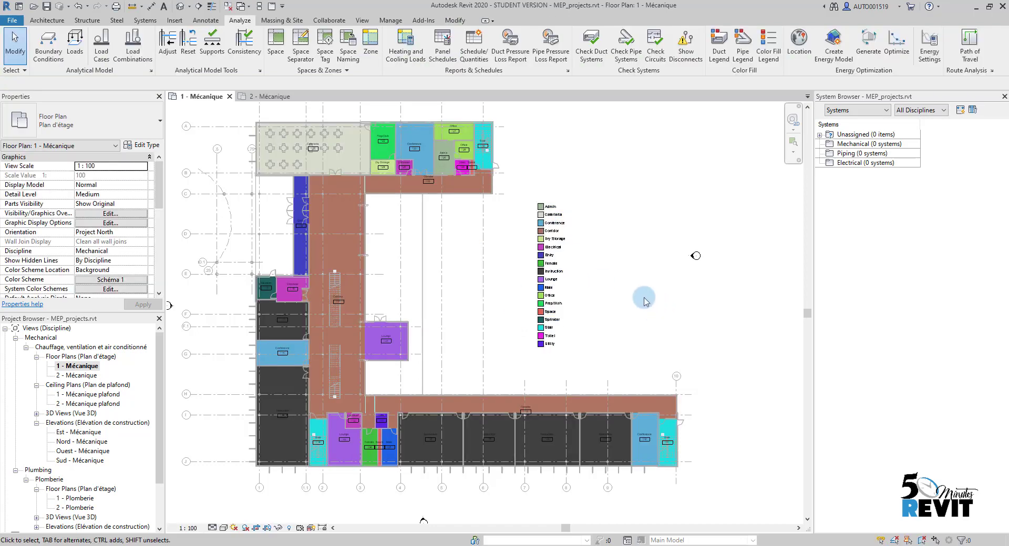
left_click(552, 239)
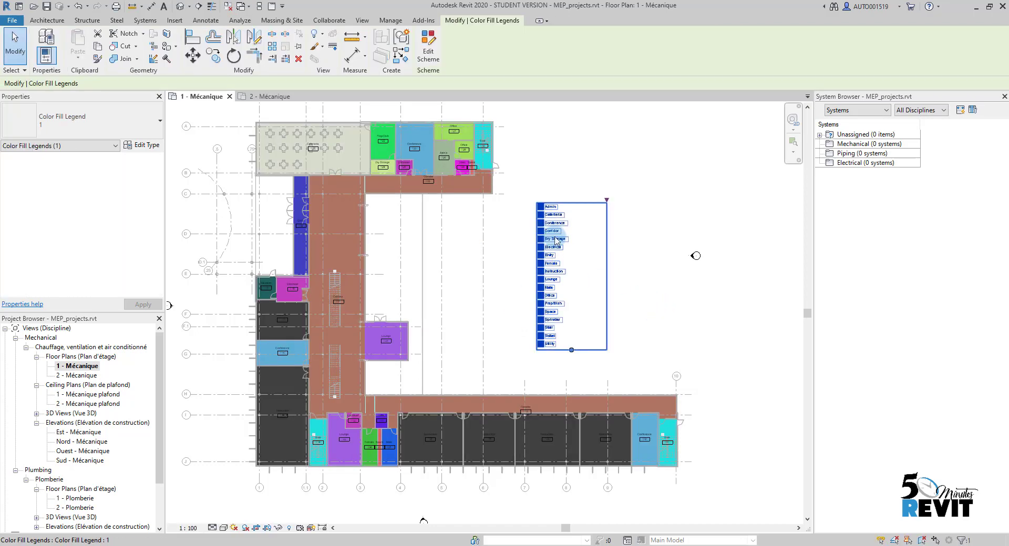
left_click(425, 54)
left_click(479, 179)
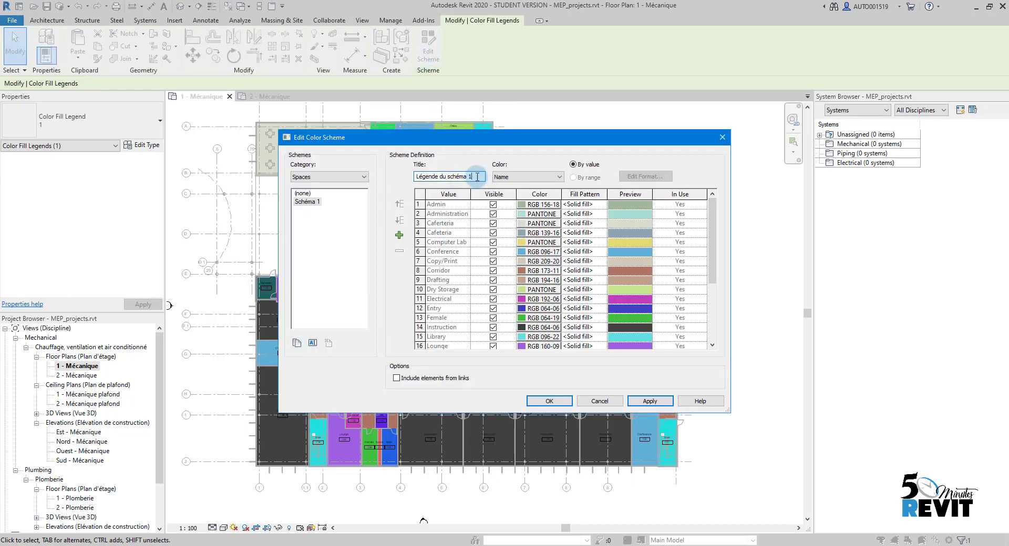
triple_click(477, 177)
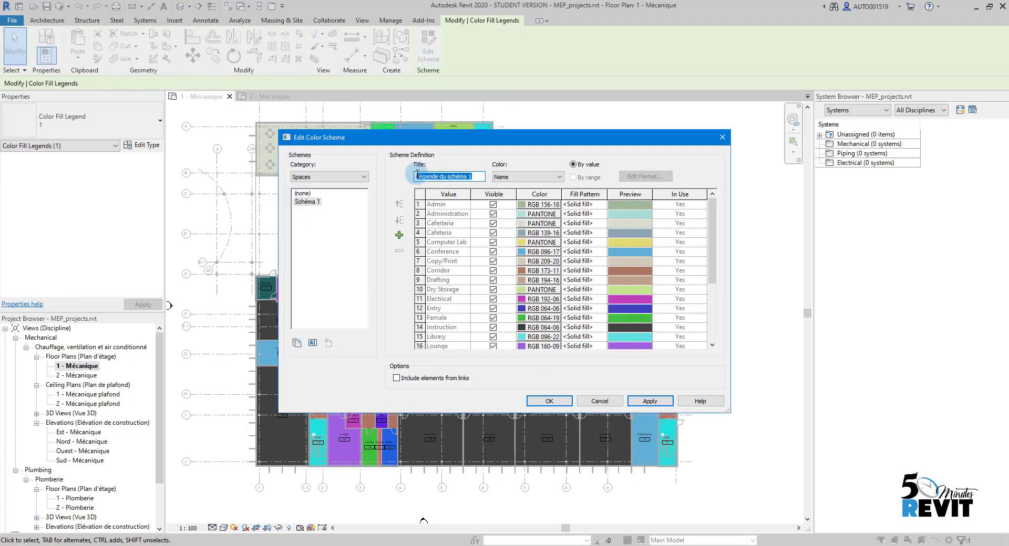
left_click(532, 179)
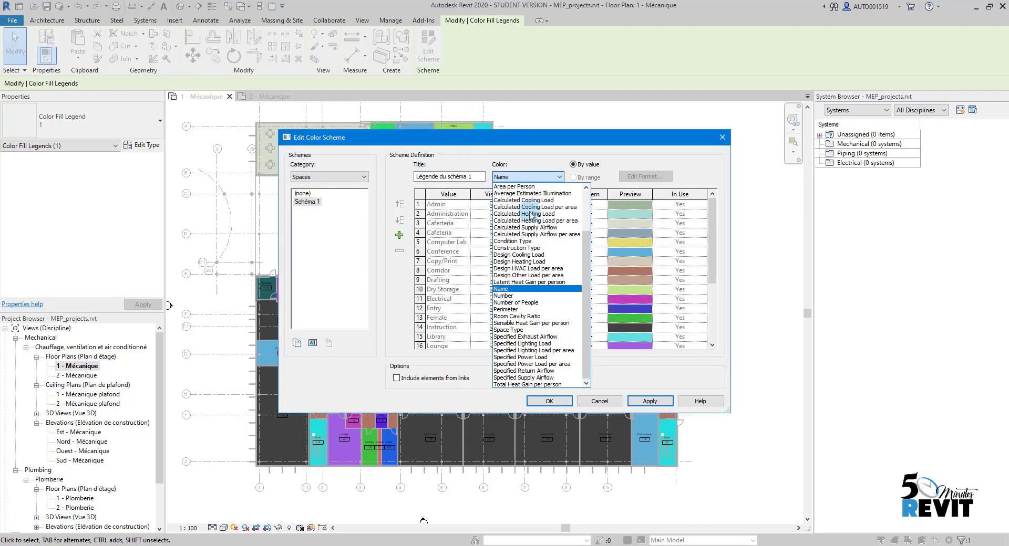
left_click(525, 295)
left_click(573, 293)
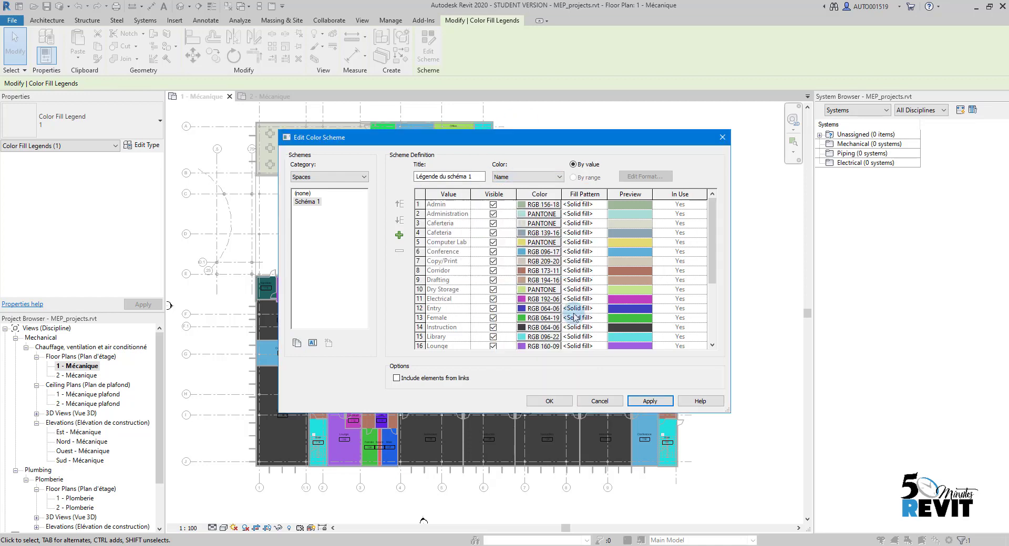
left_click(599, 401)
left_click(595, 195)
scroll(547, 181, "down", 2)
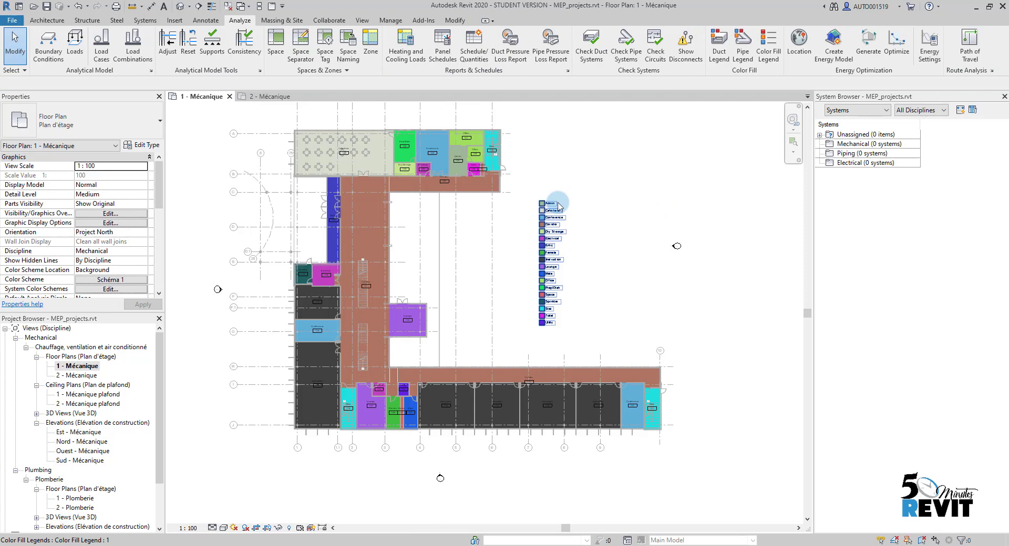
middle_click_drag(569, 181, 578, 188)
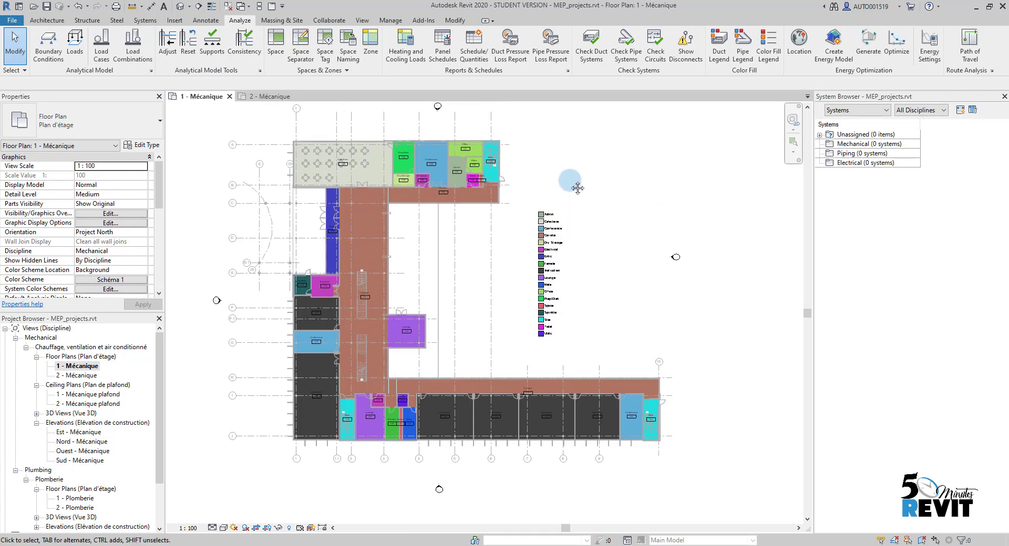